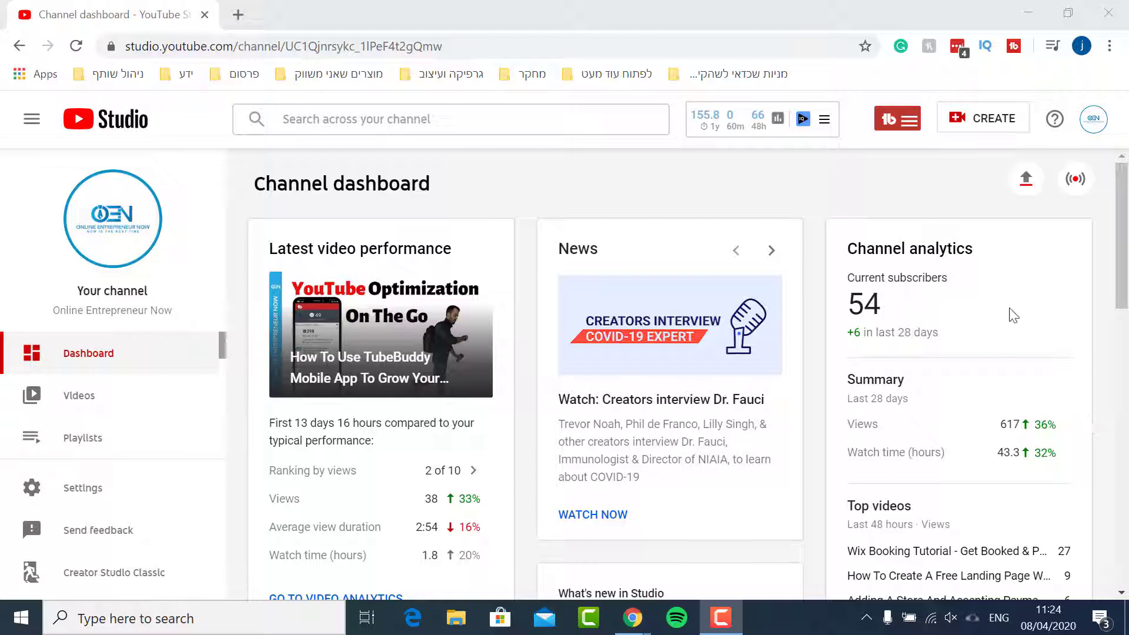
Open the TubeBuddy SEO Studio tool from the extension's tools list
click(893, 130)
click(895, 137)
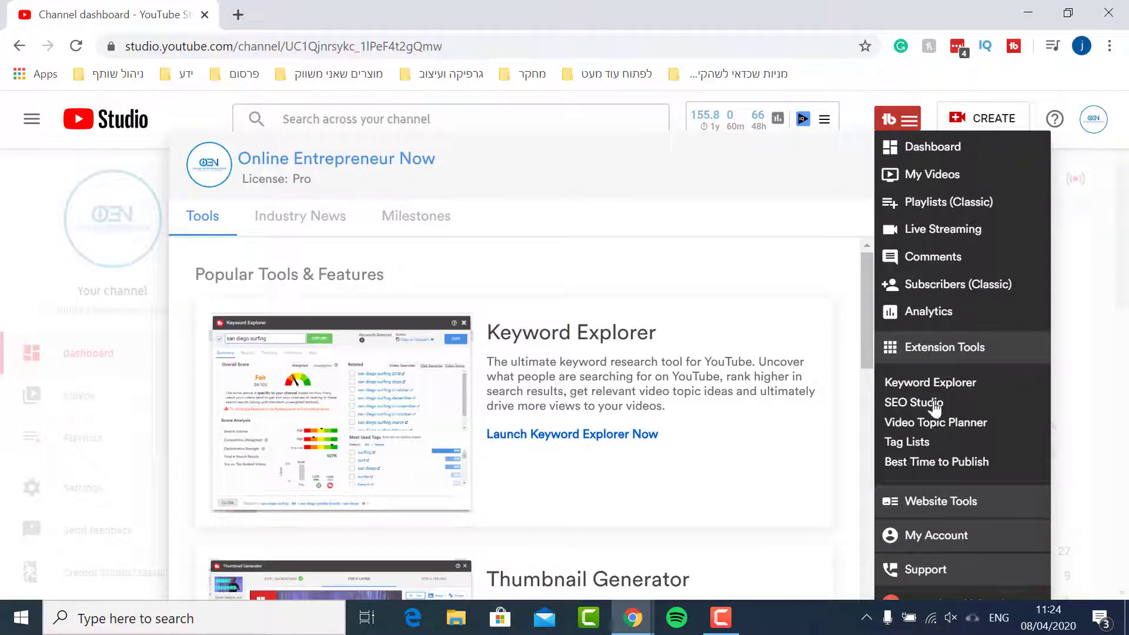
click(931, 403)
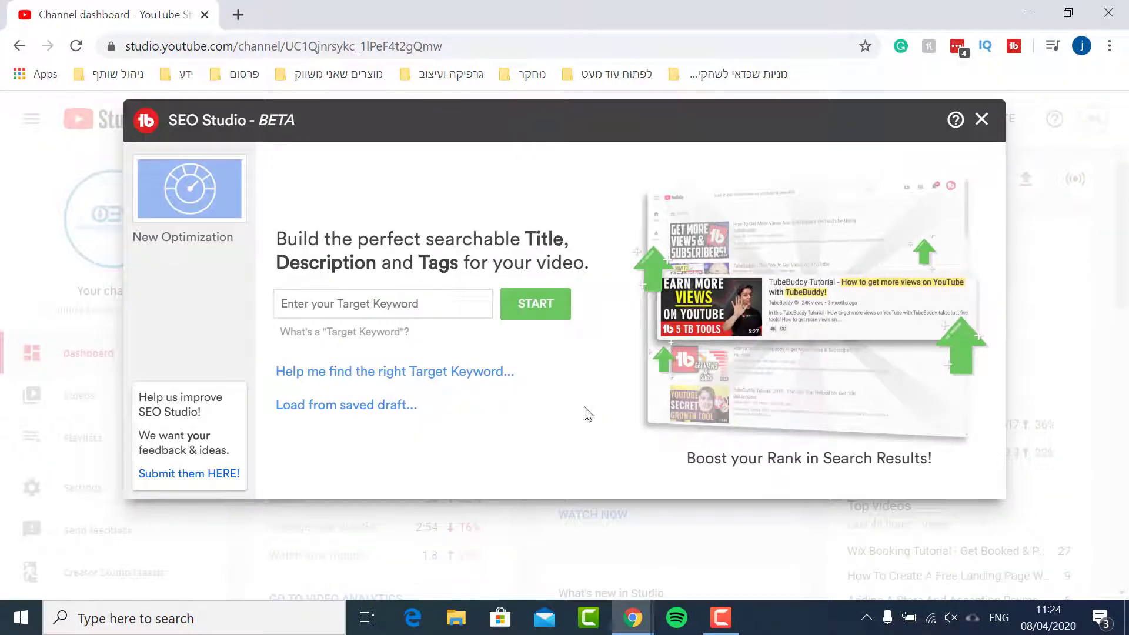
Enter the target keyword how to install tubebuddy and start a new optimization
click(452, 306)
text(h)
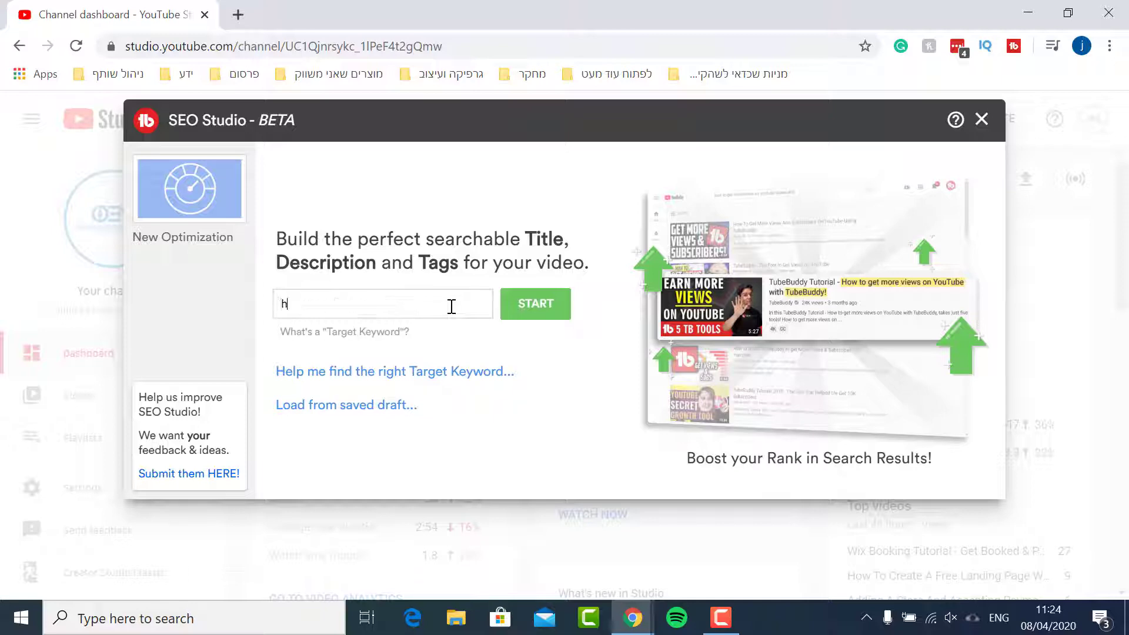
text(ow to install tubebuddy)
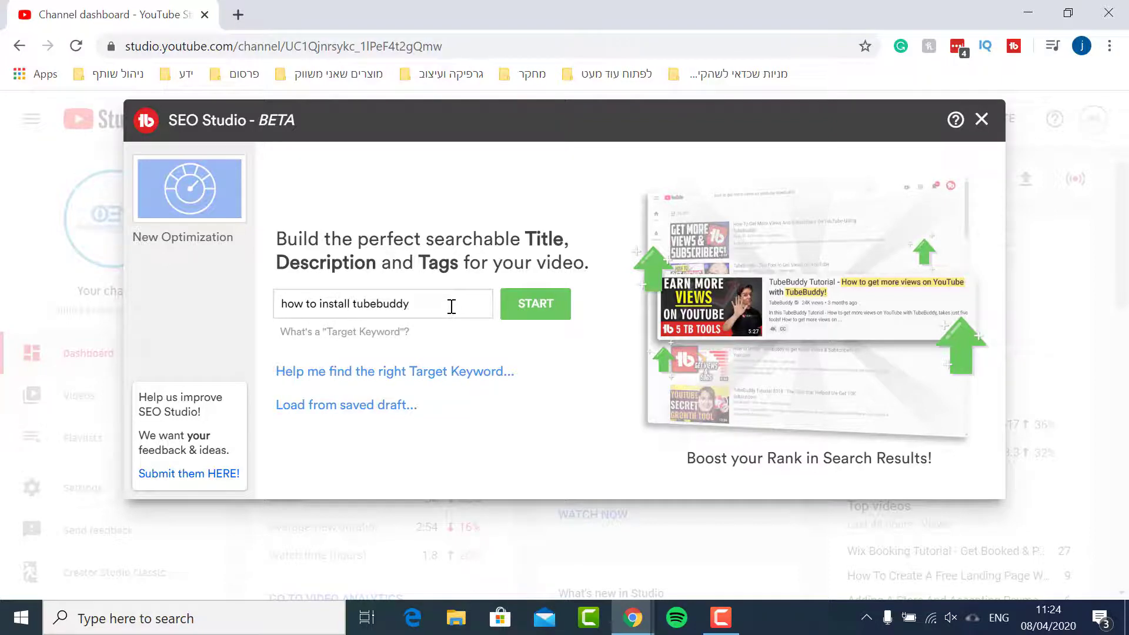
key(Return)
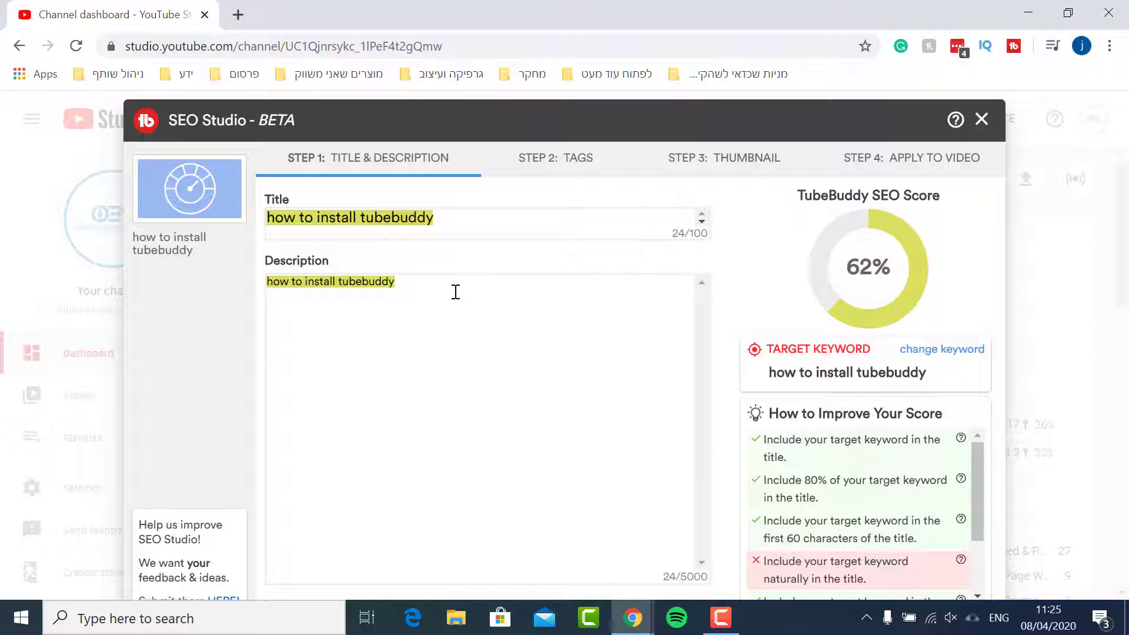
Append On YouTube to the end of the title
click(484, 224)
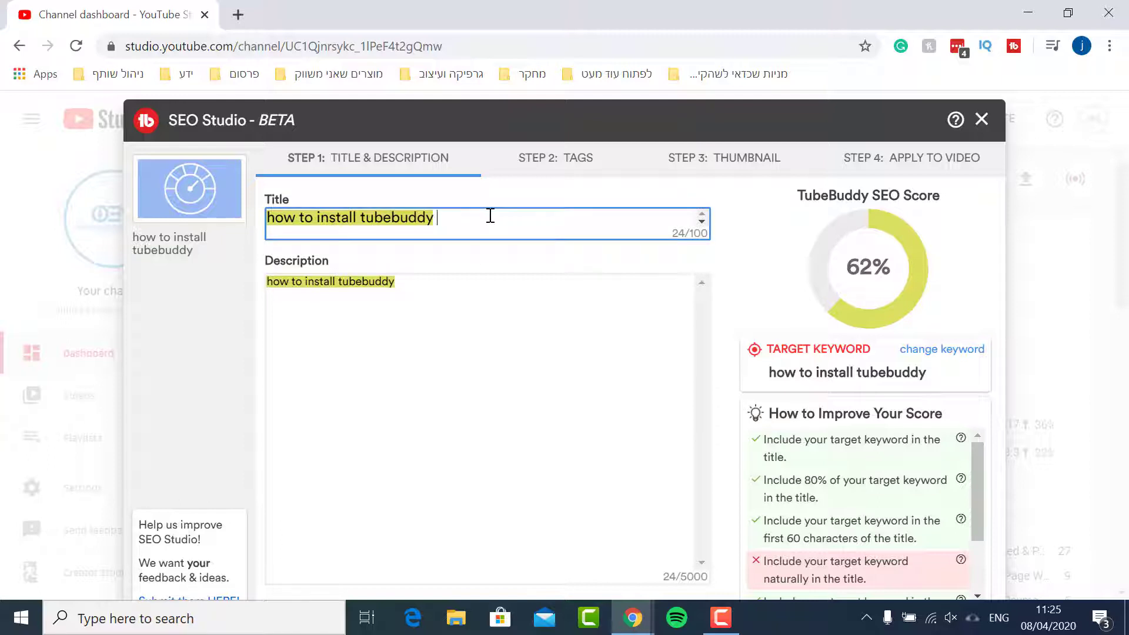
text(On YouTube)
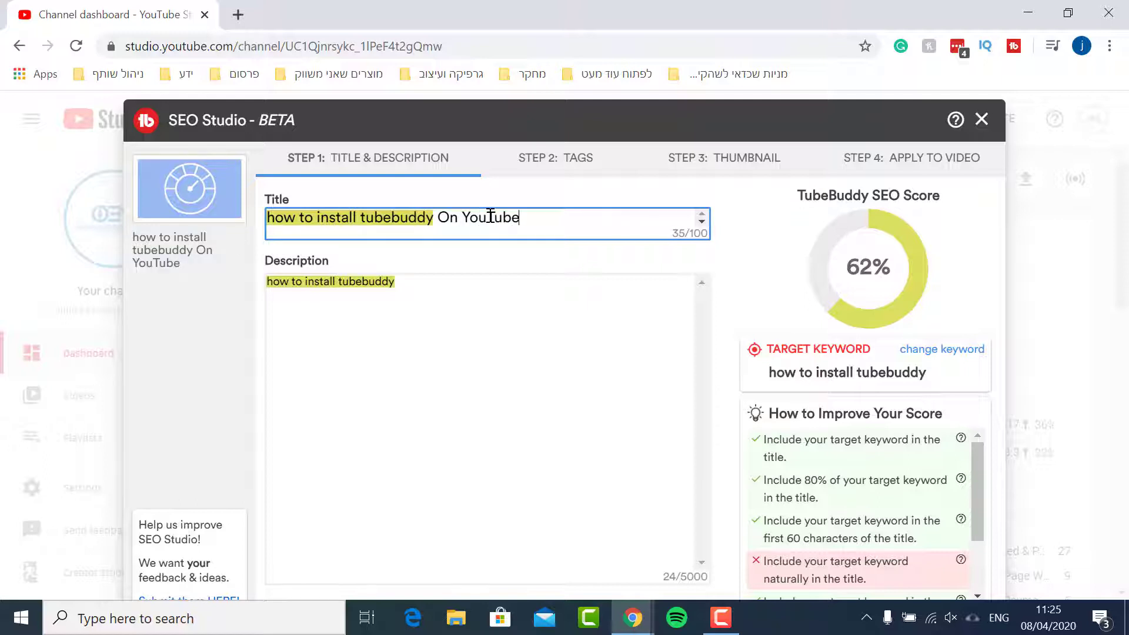
Capitalize the title so it reads How To Install Tubebuddy On YouTube
click(360, 219)
text(T)
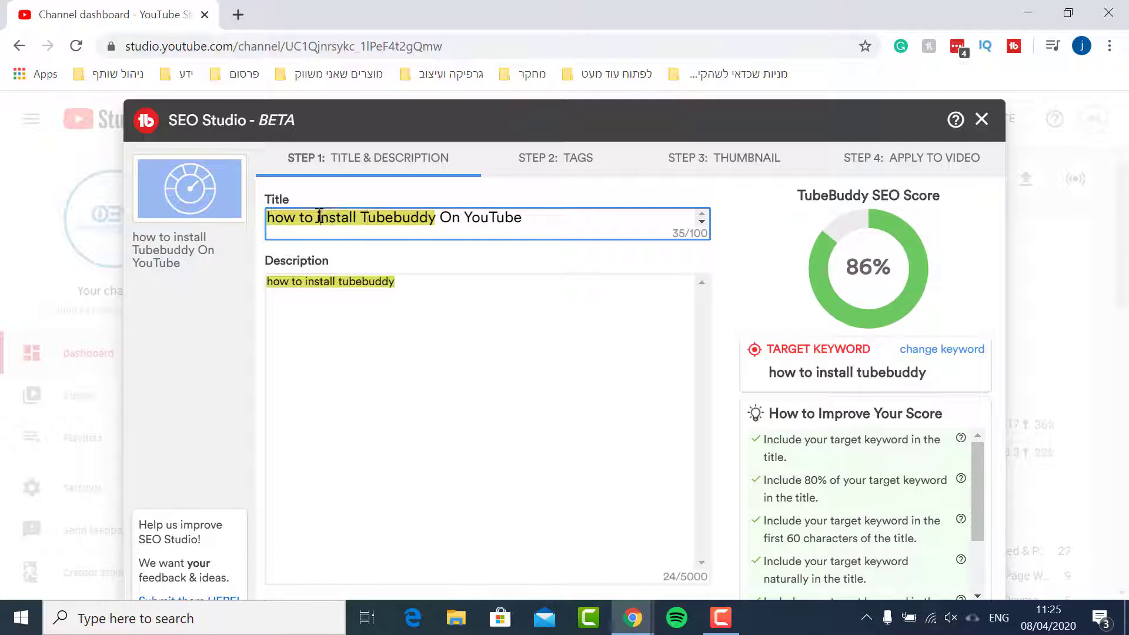
text(I)
drag(317, 217, 269, 221)
text(T)
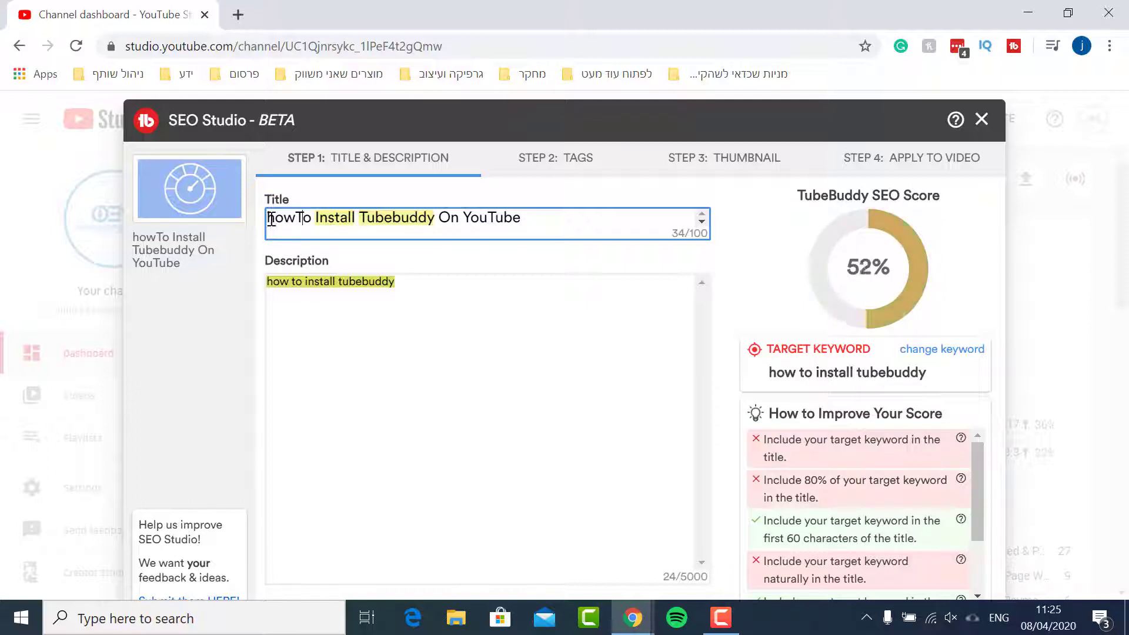
text(H)
click(303, 219)
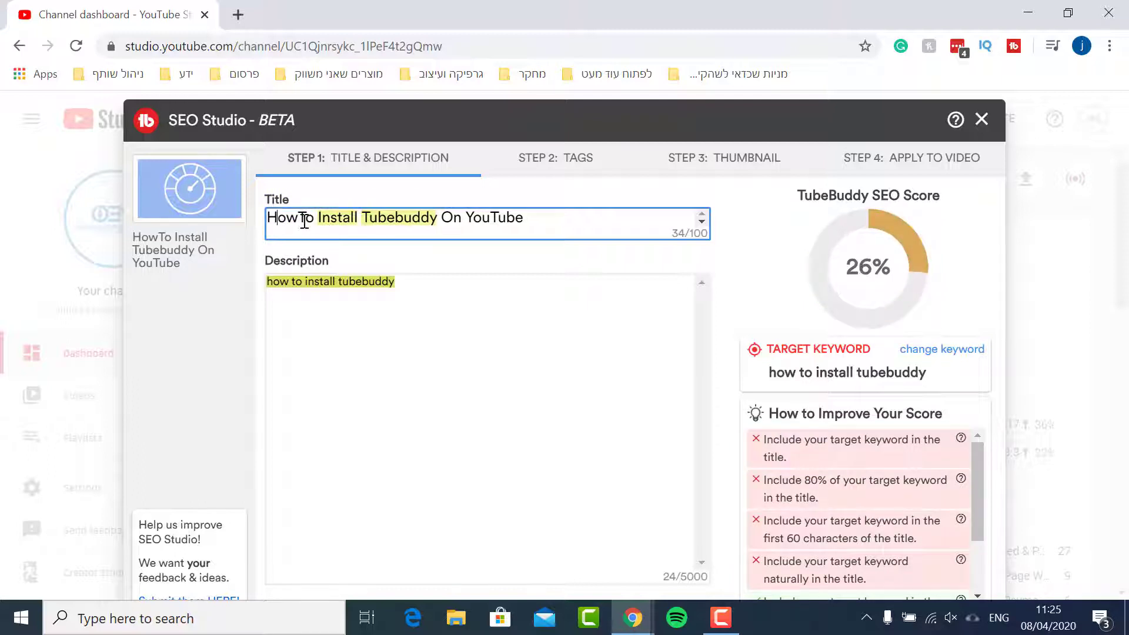
key(BackSpace)
key(Left)
Copy the full title and paste it over the description text
click(442, 291)
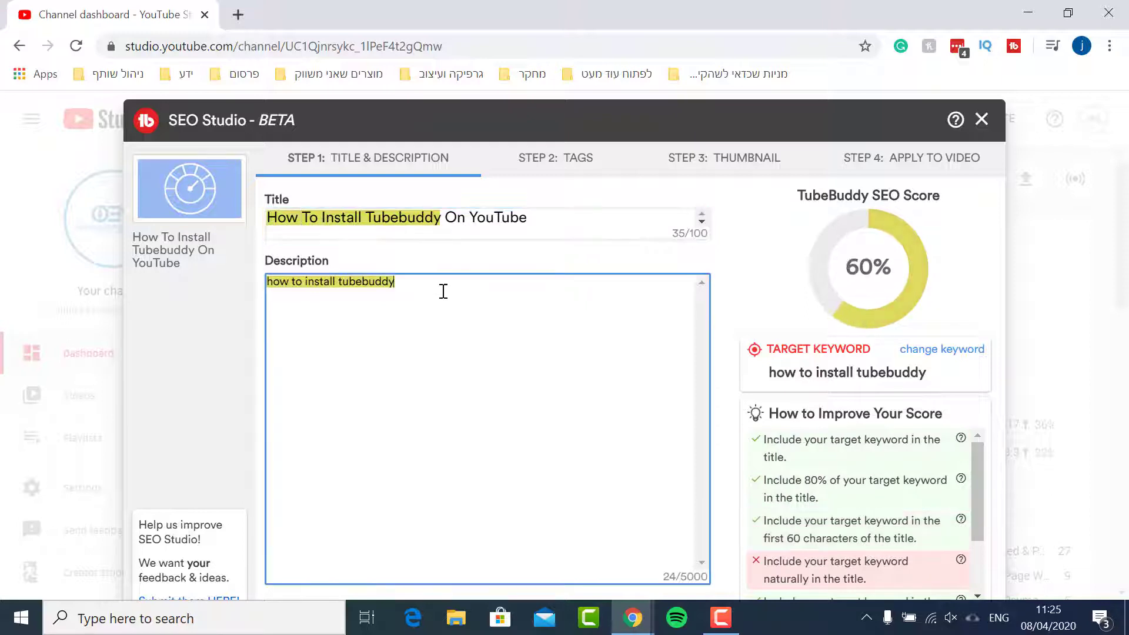
triple_click(474, 235)
key(ctrl+c)
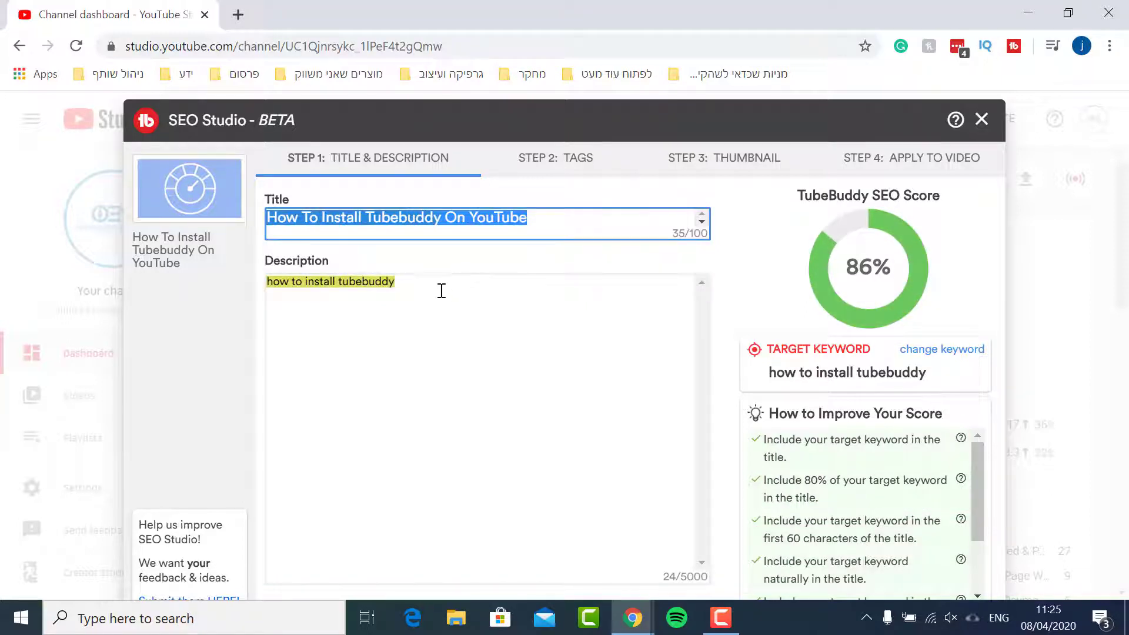
triple_click(441, 290)
key(ctrl+v)
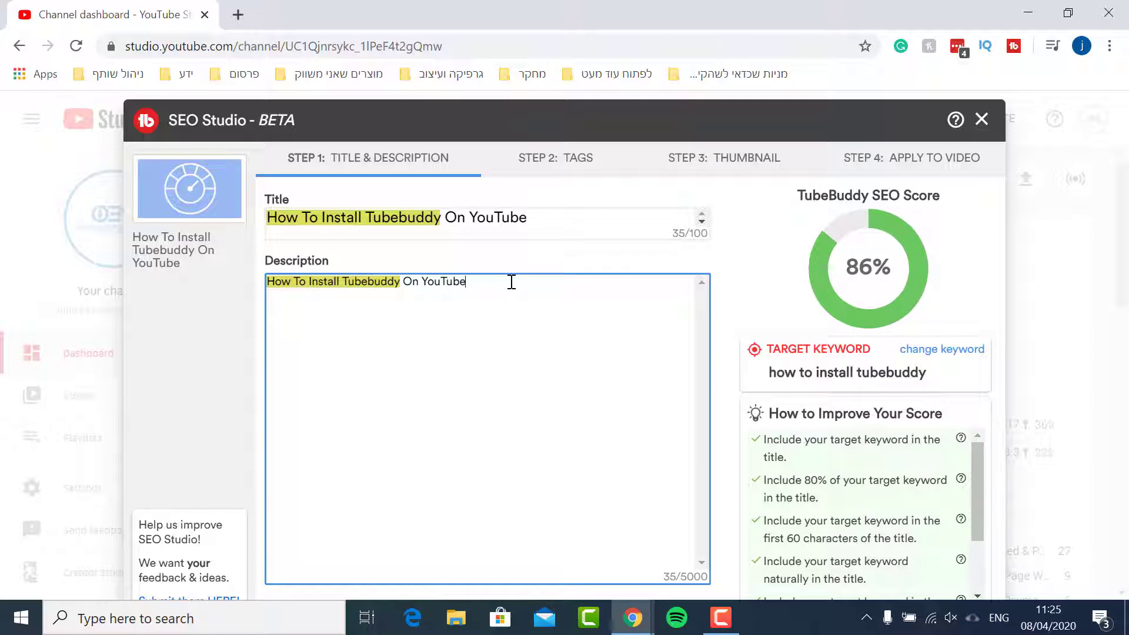
Add a new description line: To install TubeBuddy first go to this link and then follow the instructions in the video:
key(Return)
text(T)
key(BackSpace)
text(To install t)
key(BackSpace)
text(Tub)
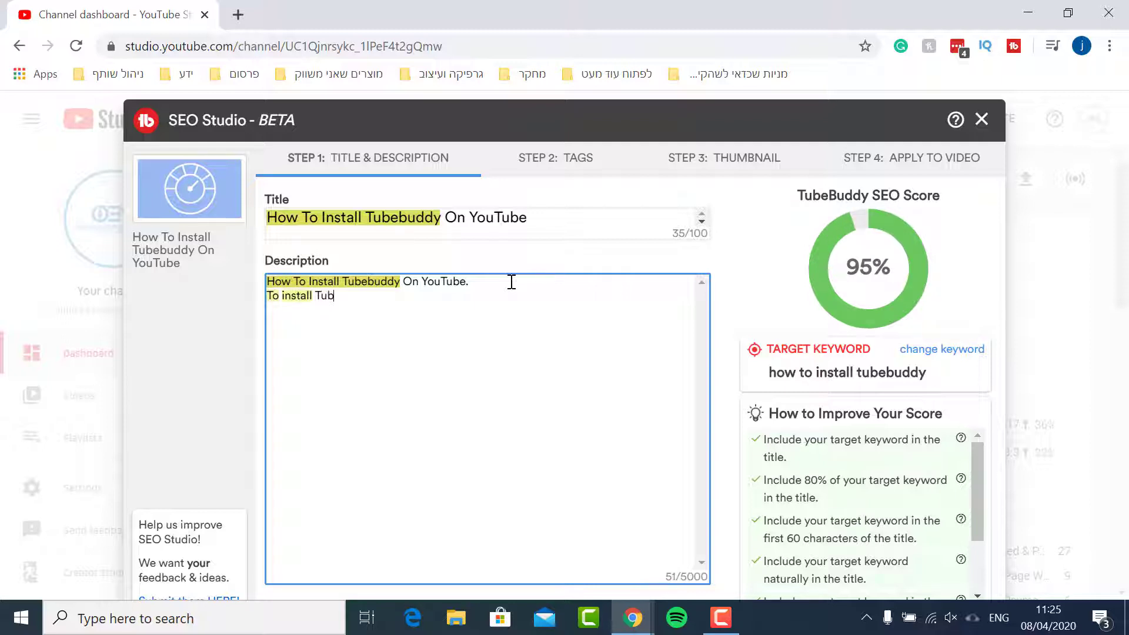
text(eBuddy fir)
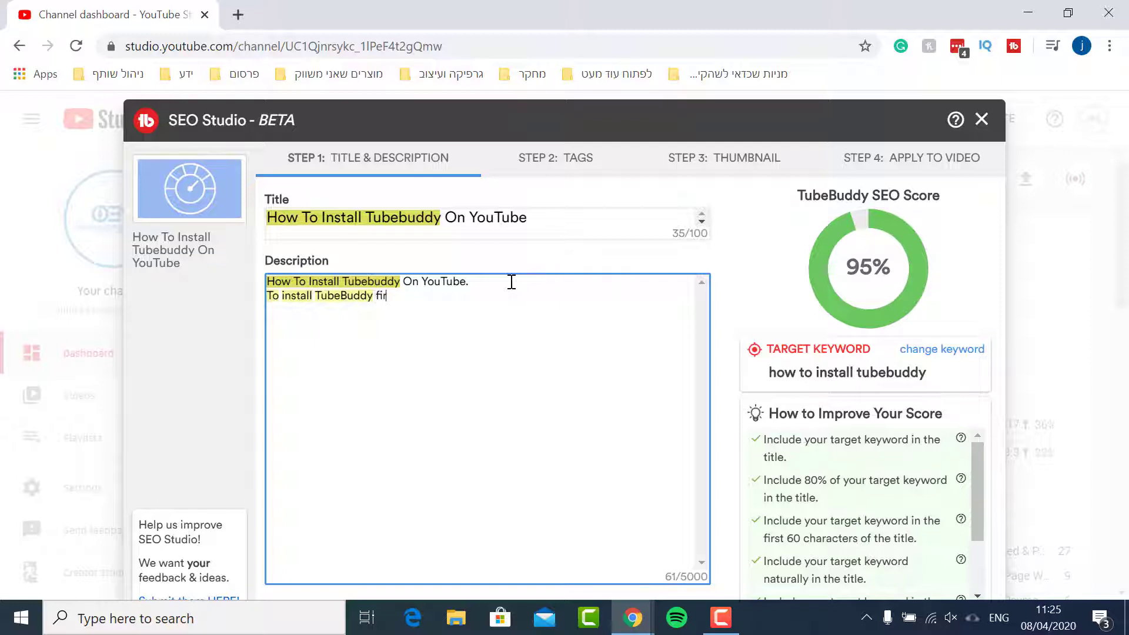
text(st go to this link adn)
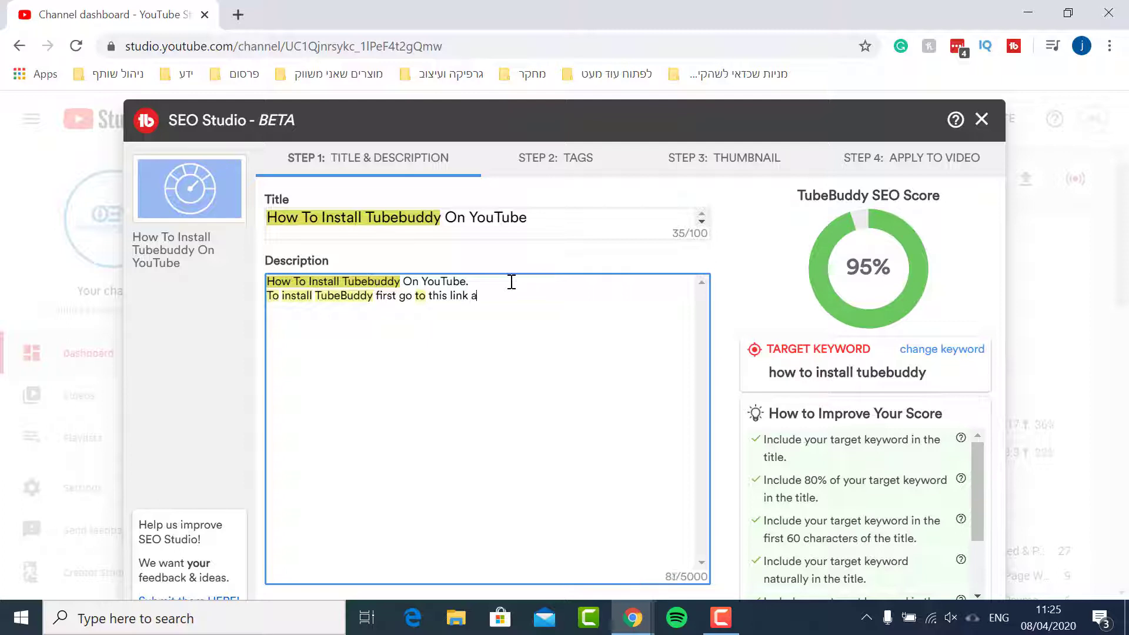
key(BackSpace)
key(BackSpace)
text(nd then follow the instruction)
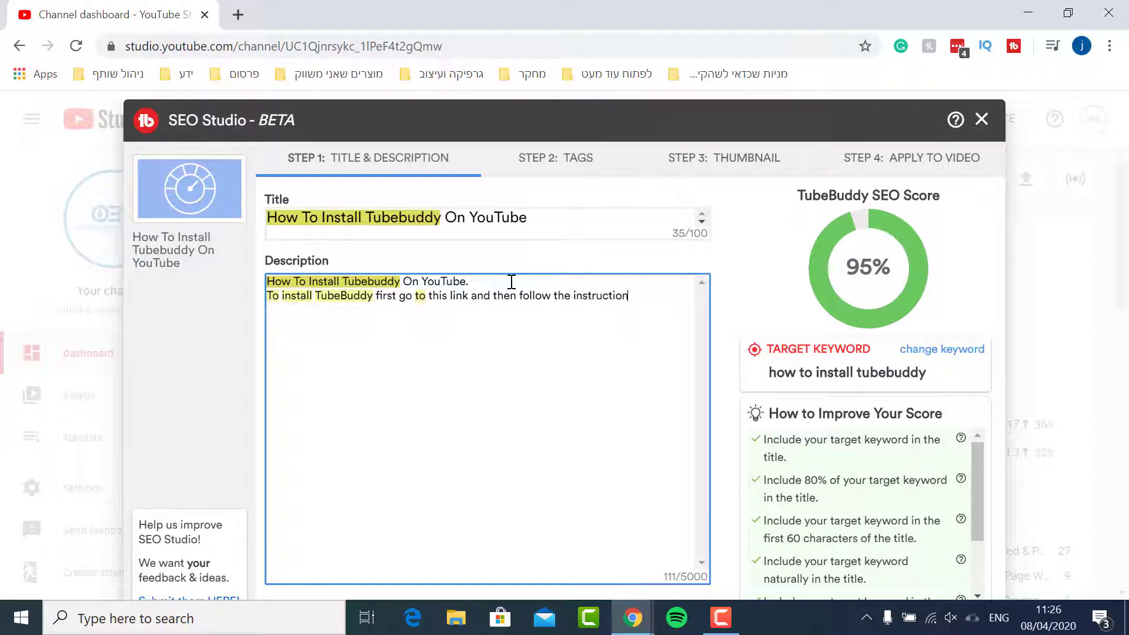
text(s in the vied)
key(BackSpace)
key(BackSpace)
text(deo:)
key(ctrl+v)
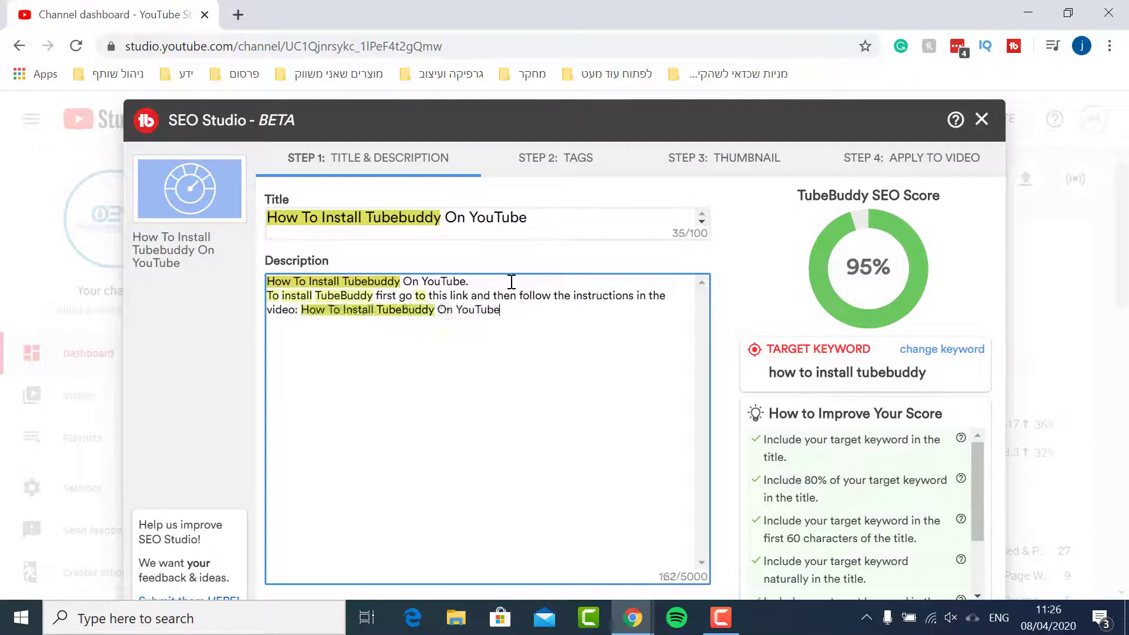
key(ctrl+z)
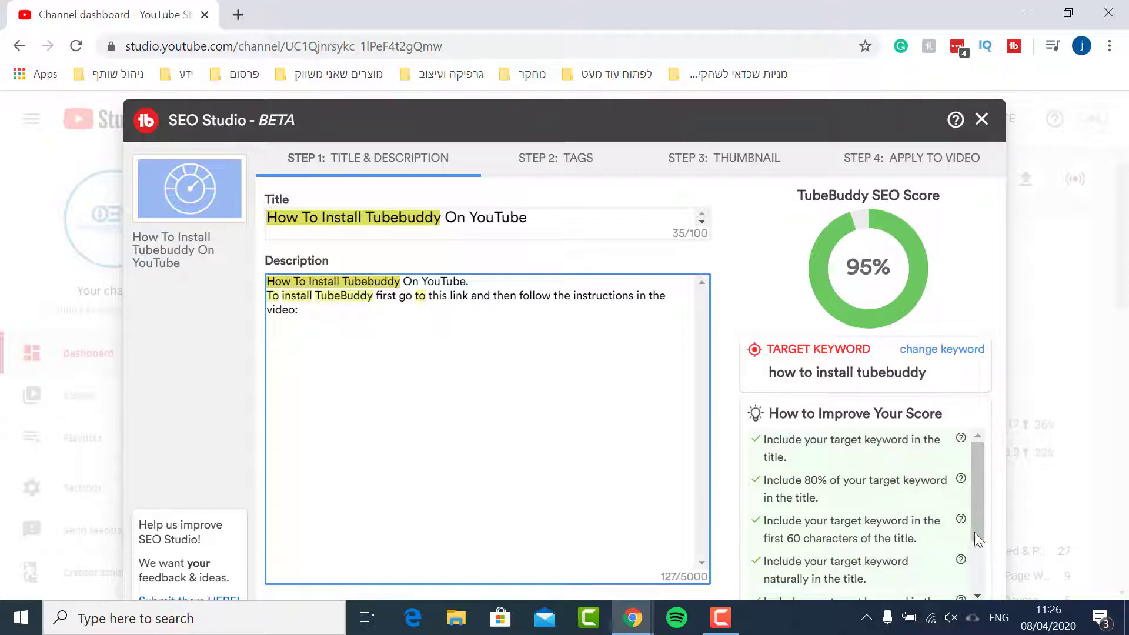
key(ctrl+v)
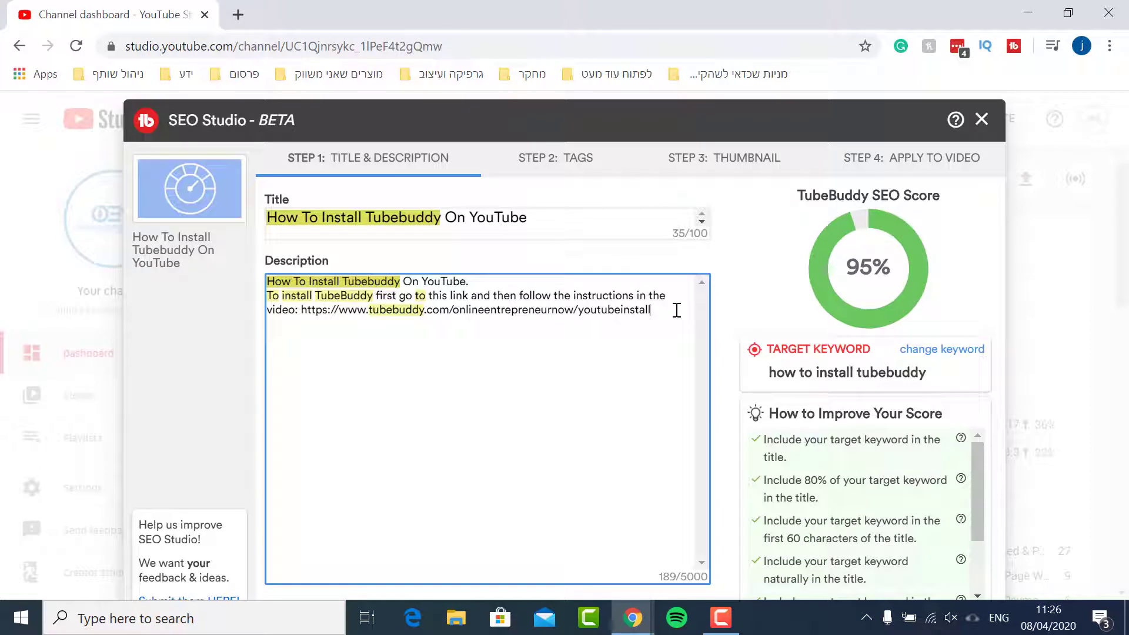
Add a paragraph: To get a 20% off coupon just enter the coupon code: OENBuddy at checkout
key(Return)
key(Return)
text(To get a 20%)
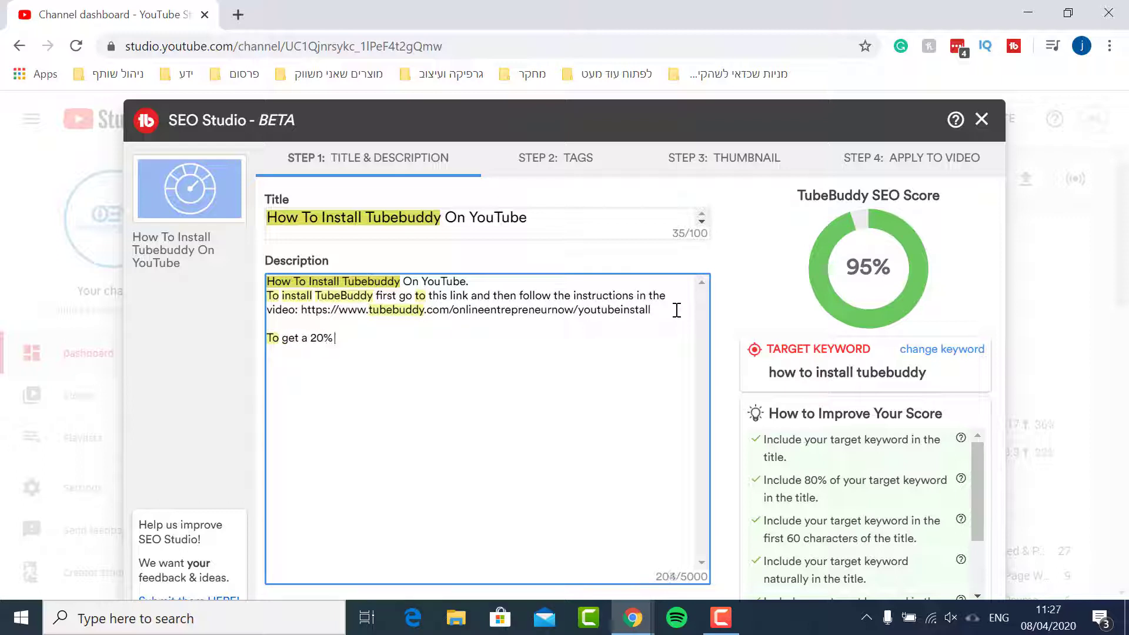
text( off coupon just ente)
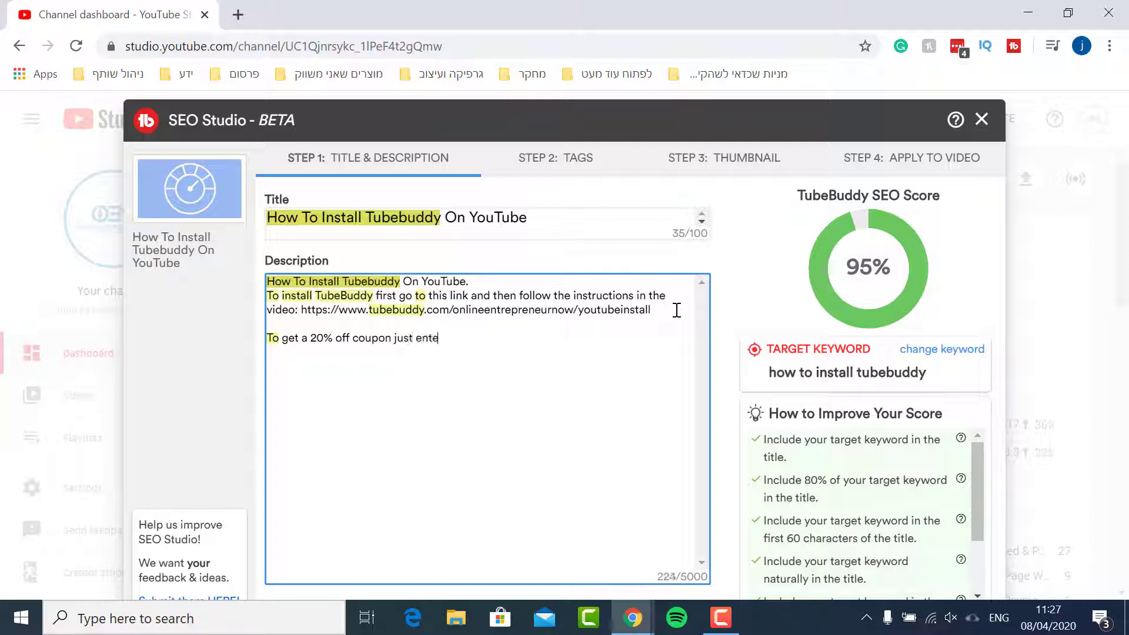
text(r the coipon)
key(BackSpace)
key(BackSpace)
key(BackSpace)
key(BackSpace)
key(BackSpace)
text(oupon code: )
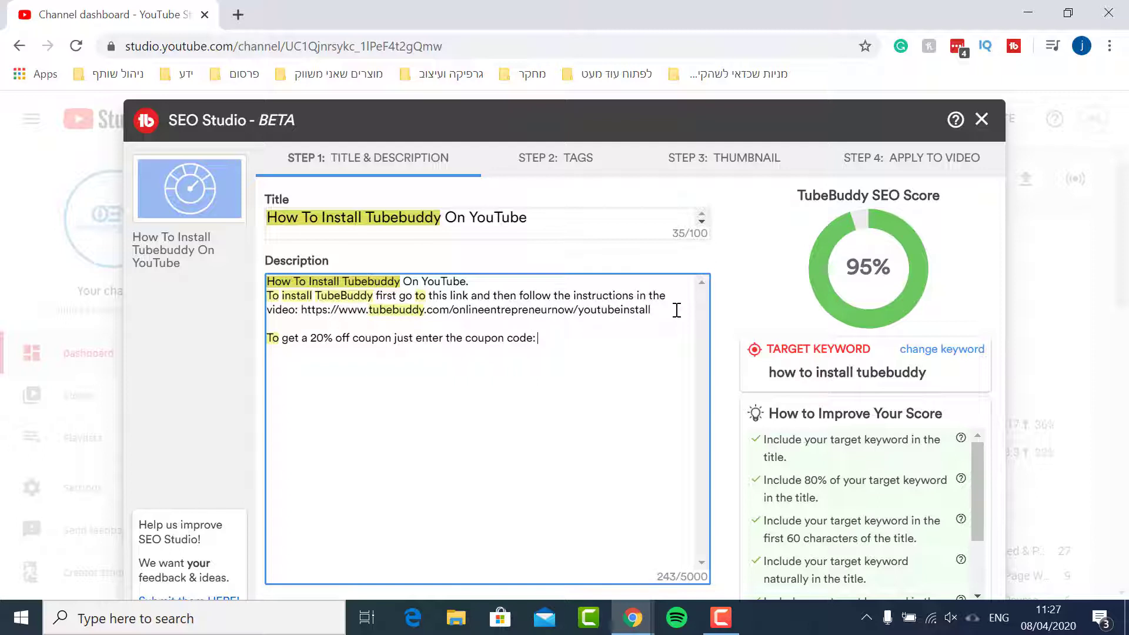
text(OENBuddy at checkout)
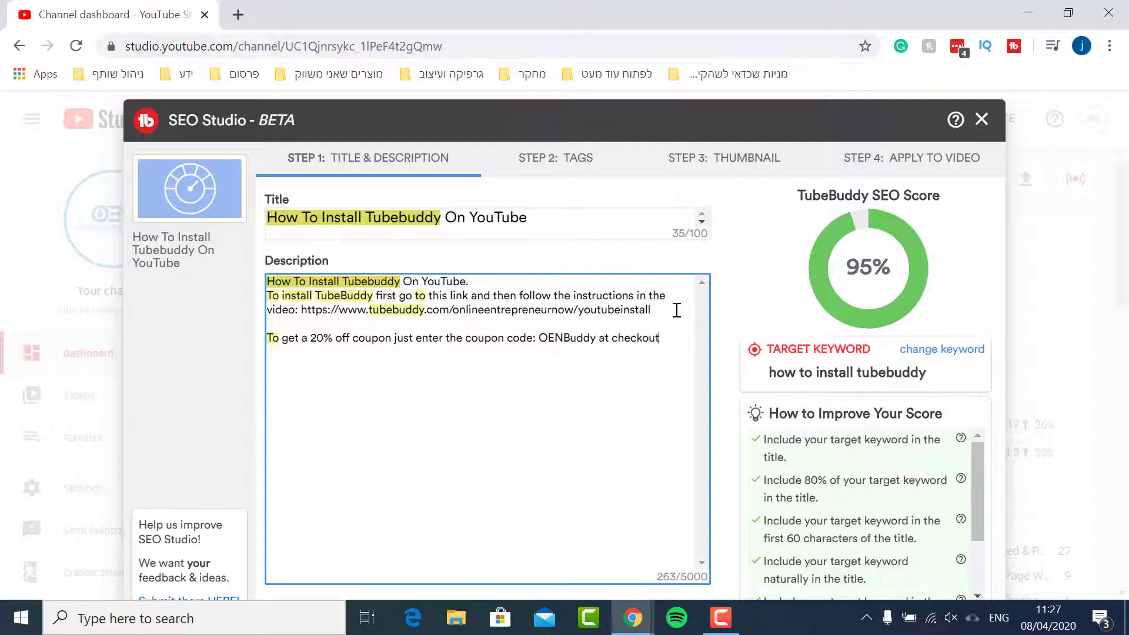
text(.)
Add the hashtags #tubebuddy #youtubeoptimization #howtoinstalltubebuddy on a new paragraph of the description
key(Return)
key(Return)
scroll(904, 441, down, 2)
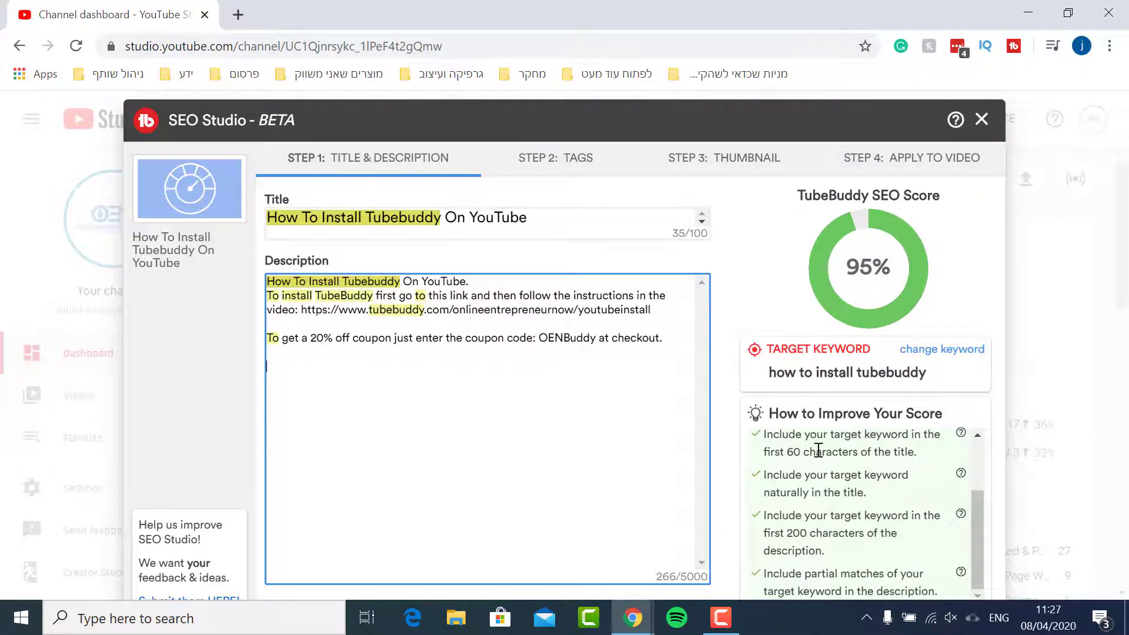
scroll(875, 547, up, 3)
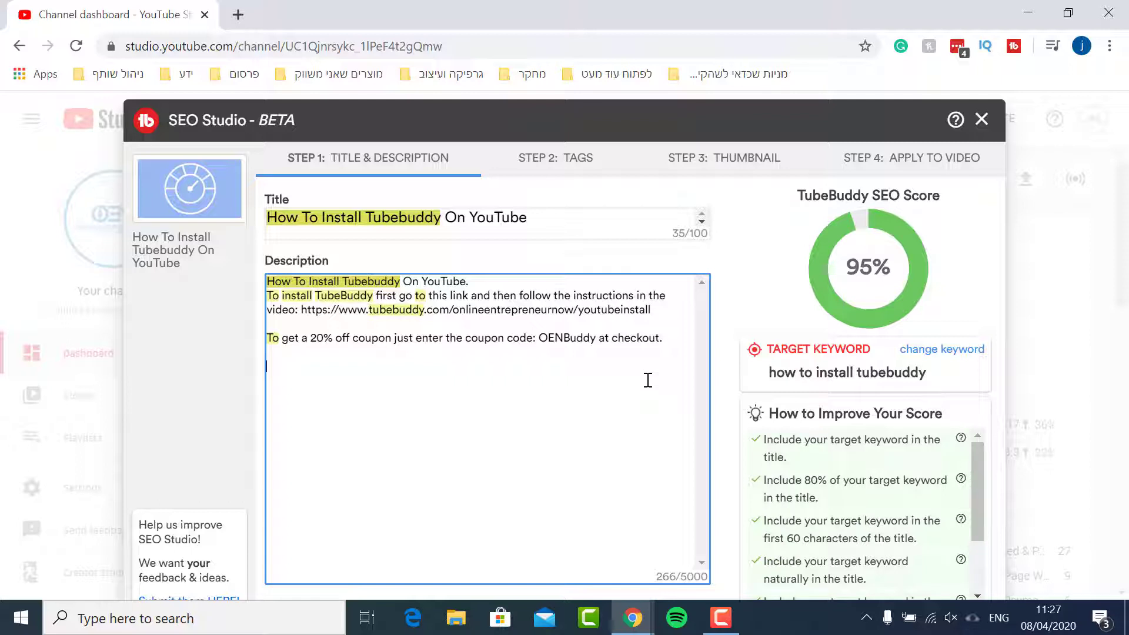
text(#tubebuddy )
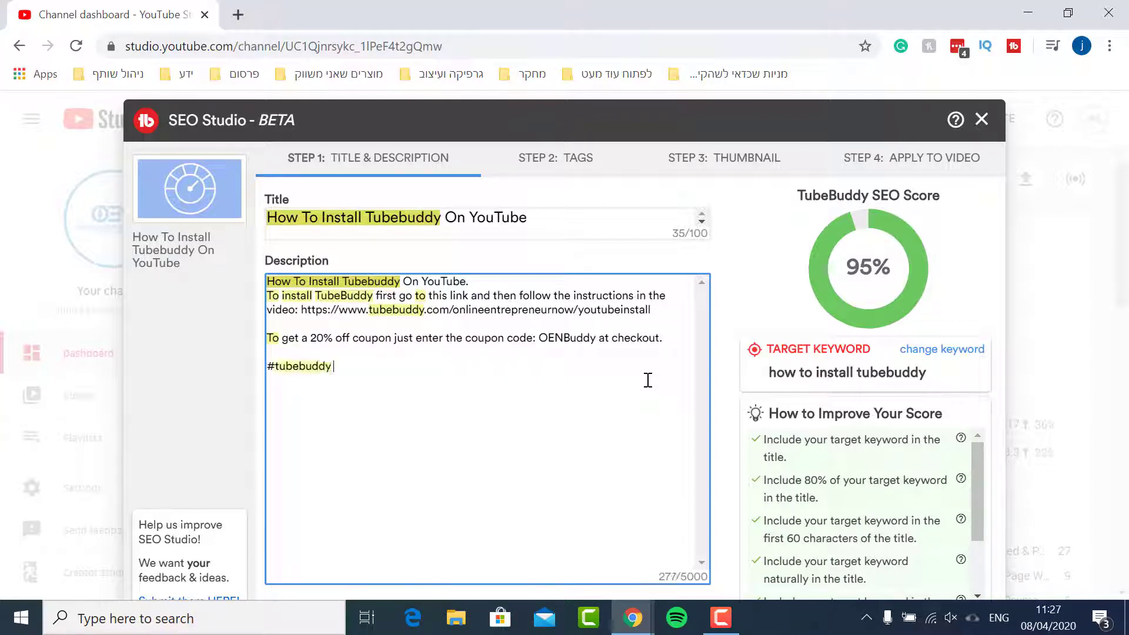
text(#youtubeoptimizatino)
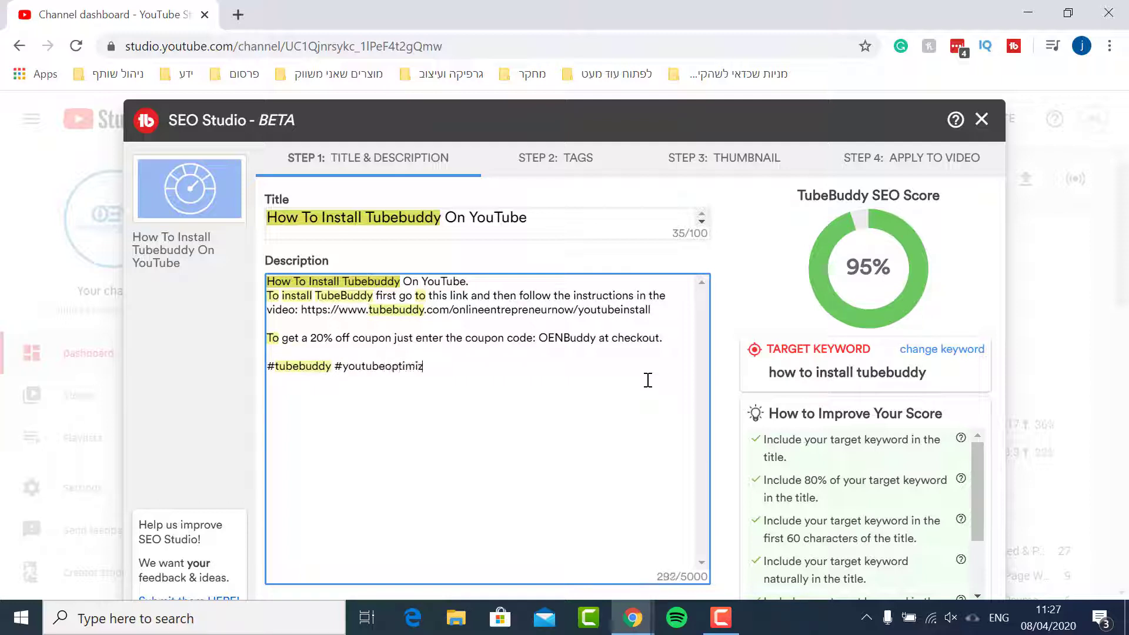
key(BackSpace)
key(BackSpace)
text(on #howtoins)
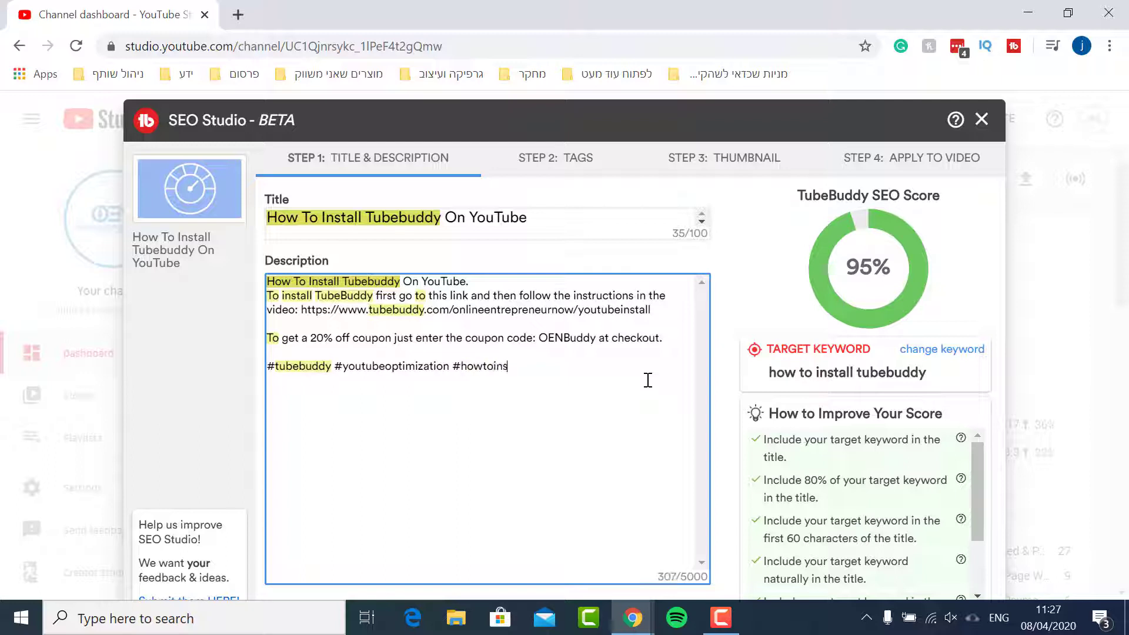
text(talltubebuddy)
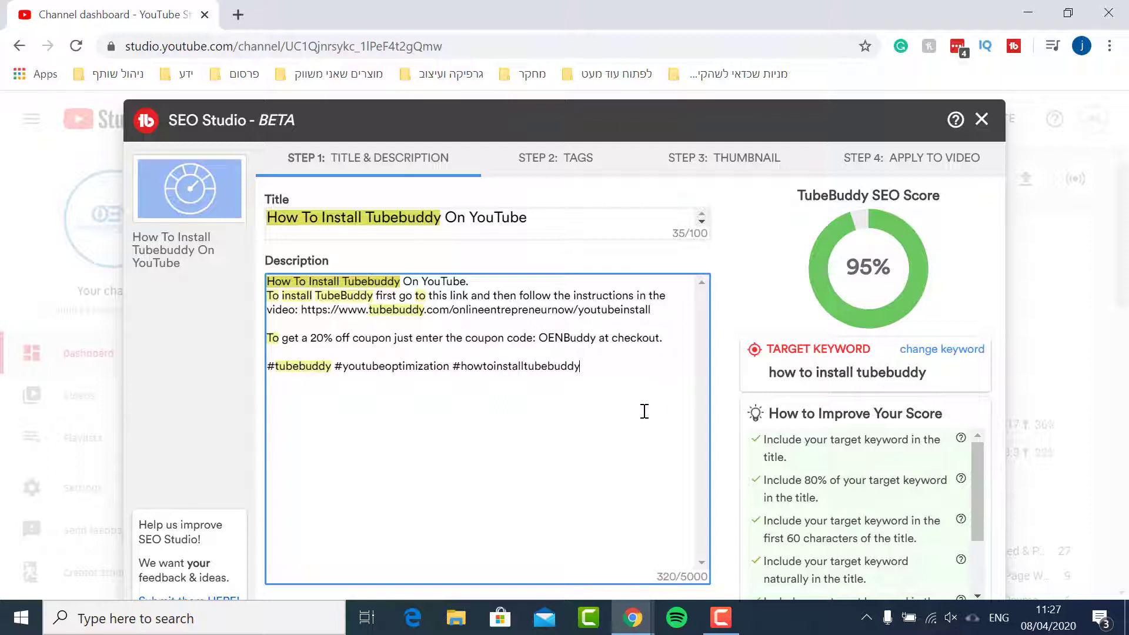
Go to the Tags step and add the suggested tags how to install tubebuddy on youtube, on chrome and on safari
click(546, 166)
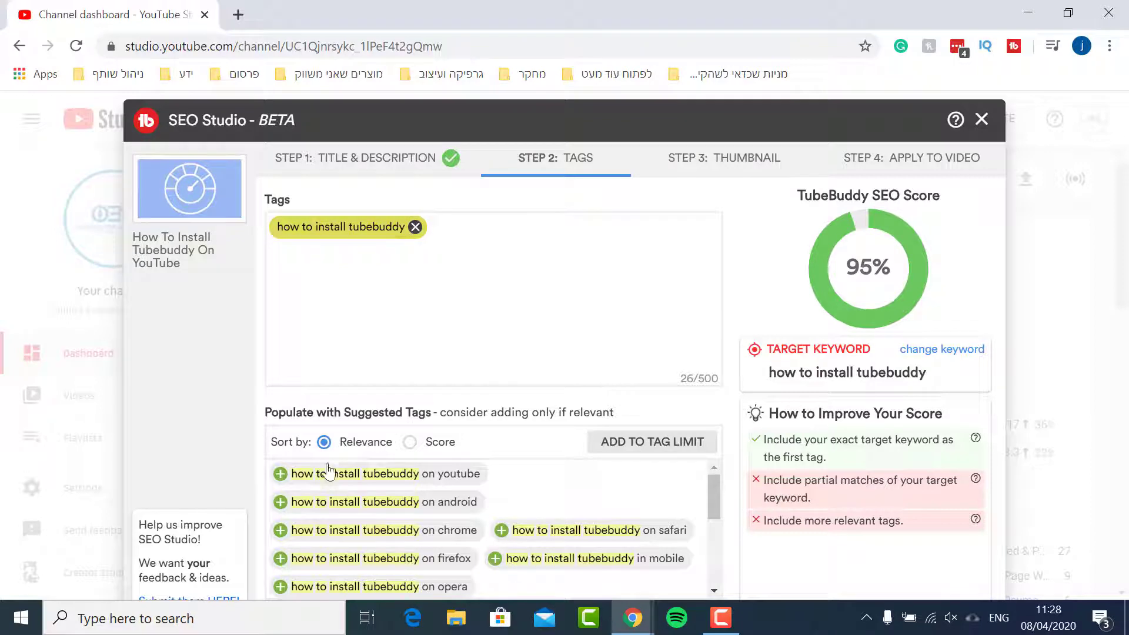
click(281, 474)
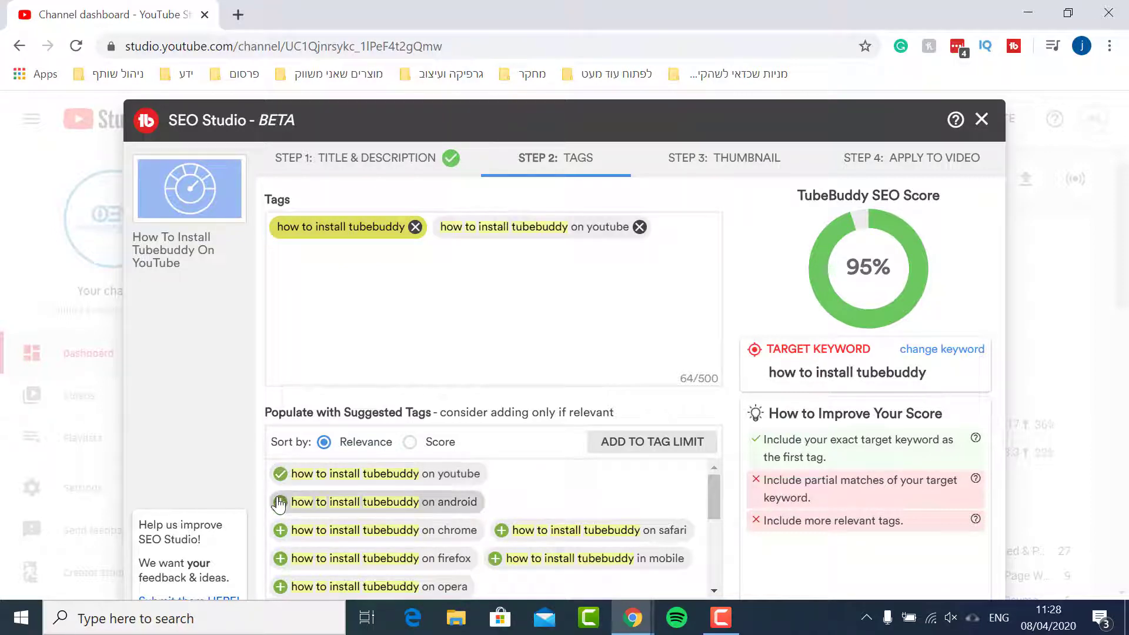
scroll(279, 504, down, 2)
scroll(323, 504, up, 2)
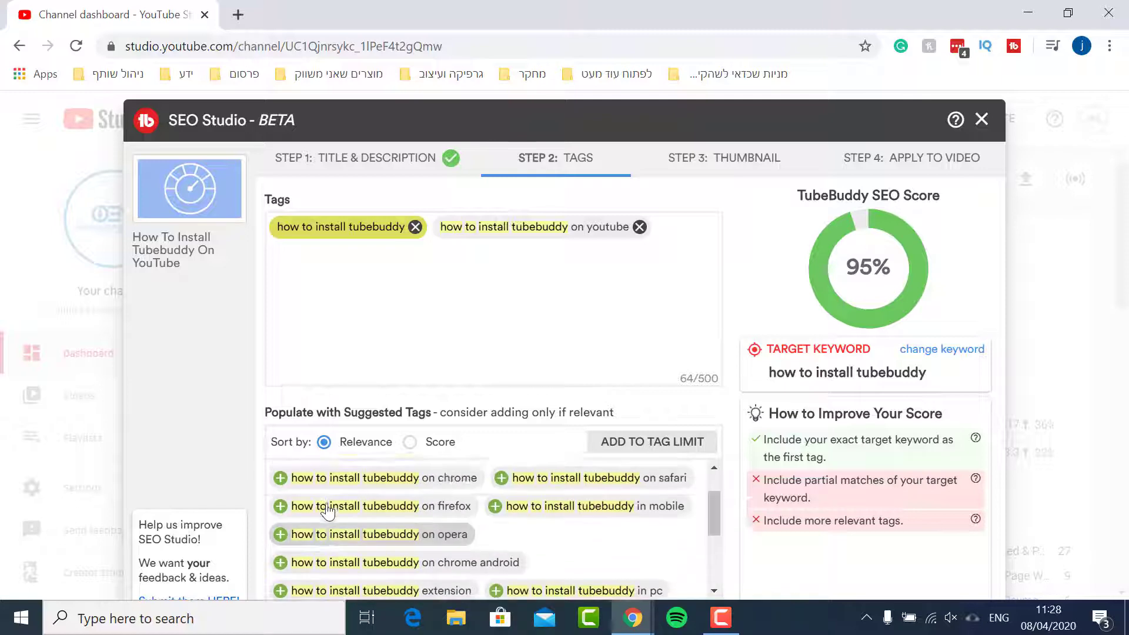
click(280, 532)
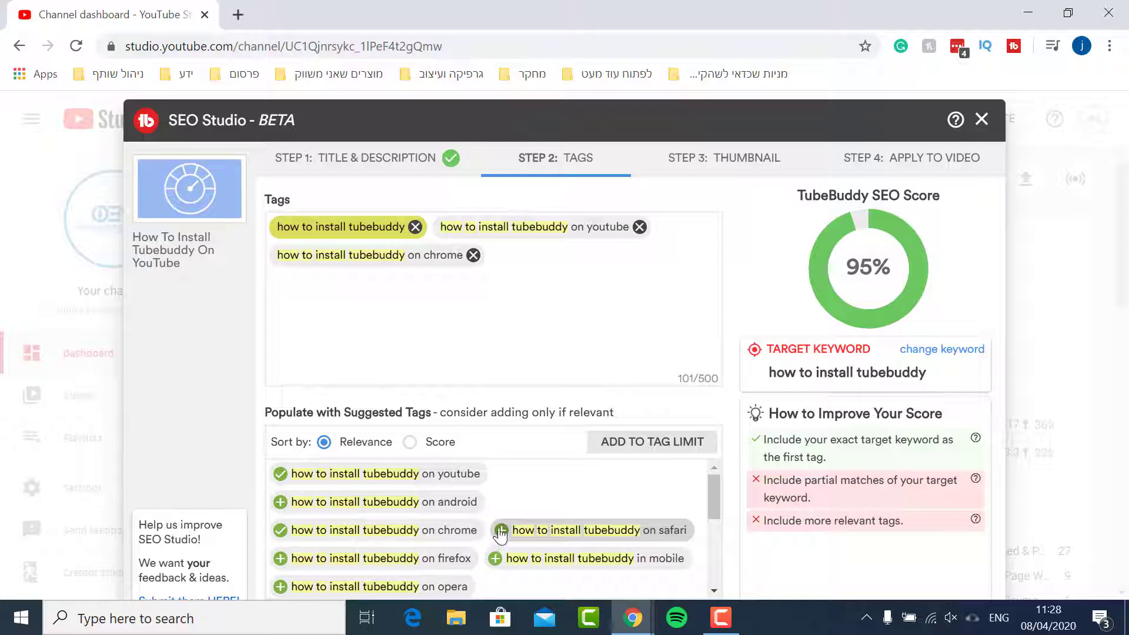
click(501, 532)
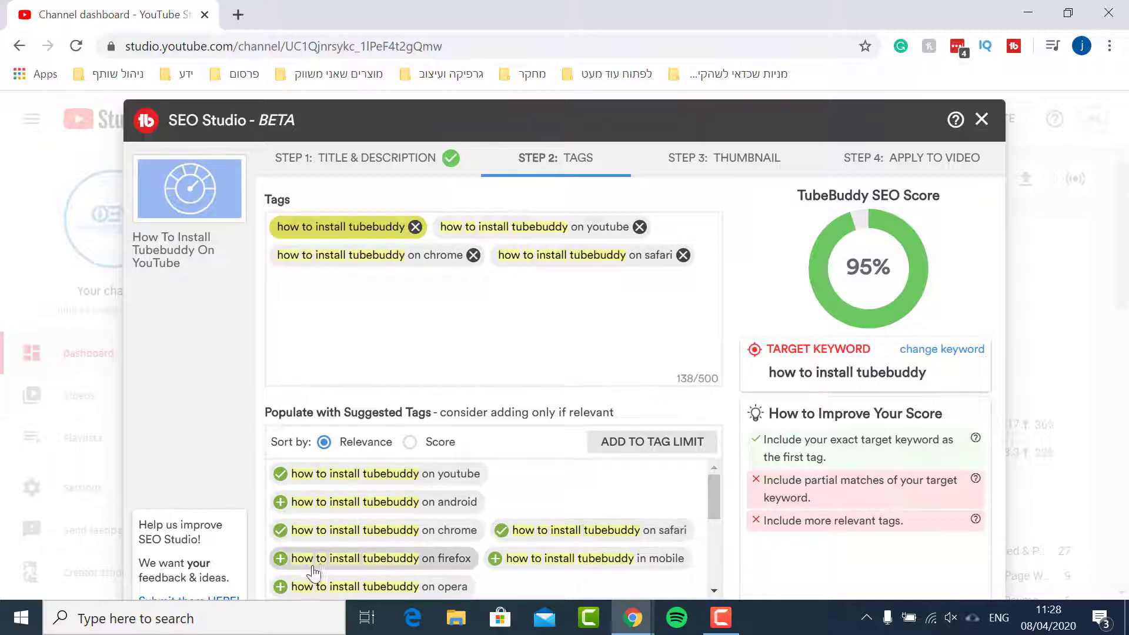
Add the suggested tags on firefox, on opera, extension, in pc and on youtube 2020
click(280, 564)
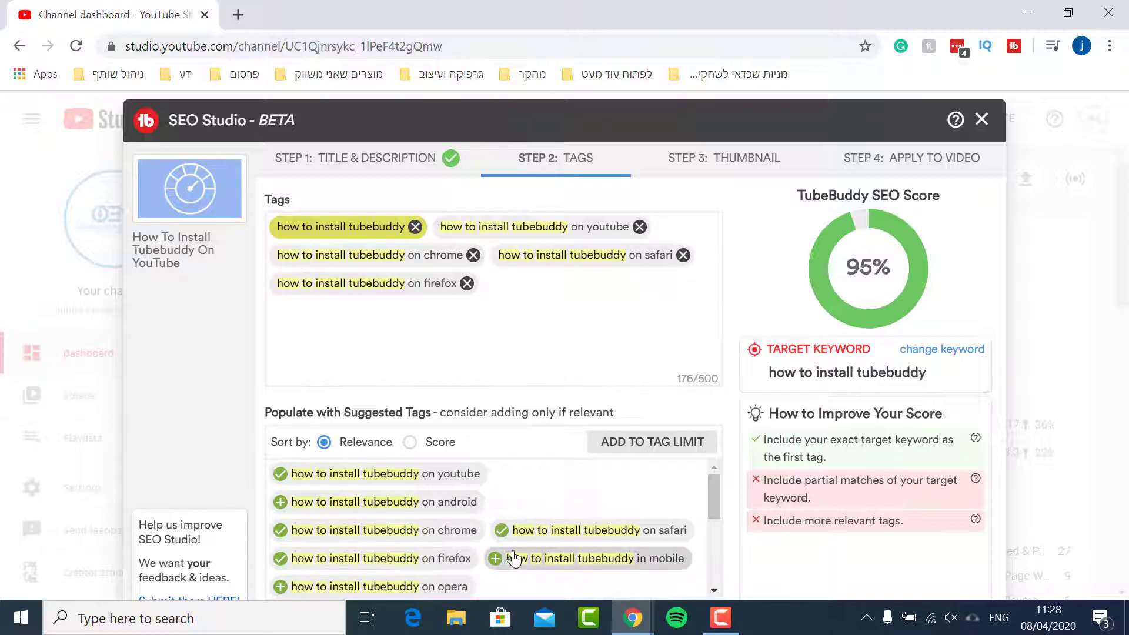
scroll(509, 557, down, 2)
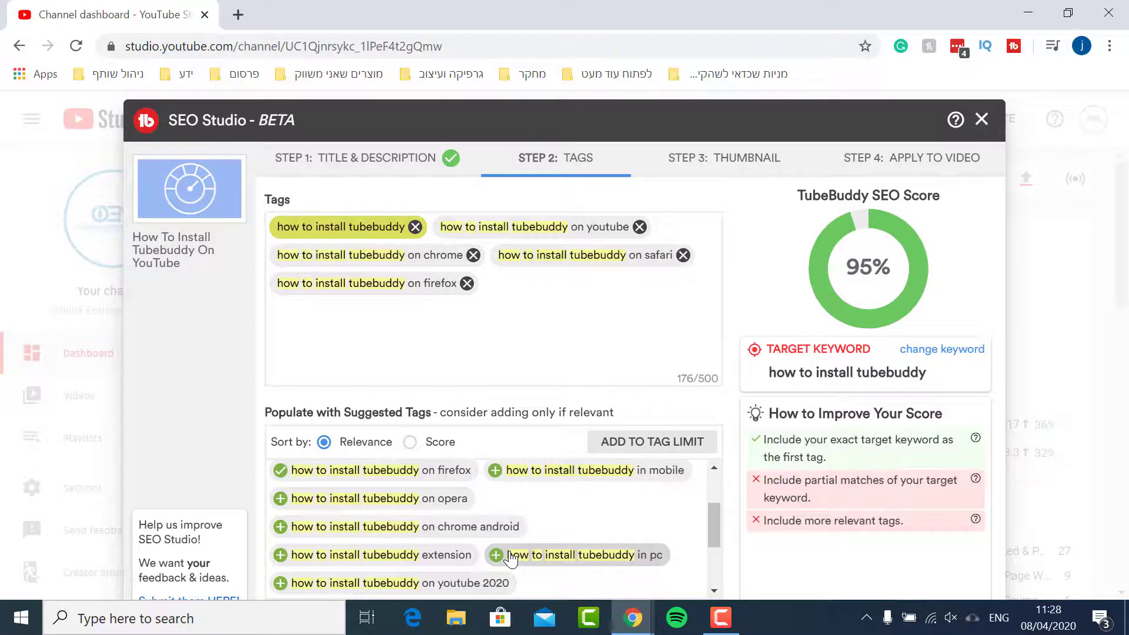
click(281, 498)
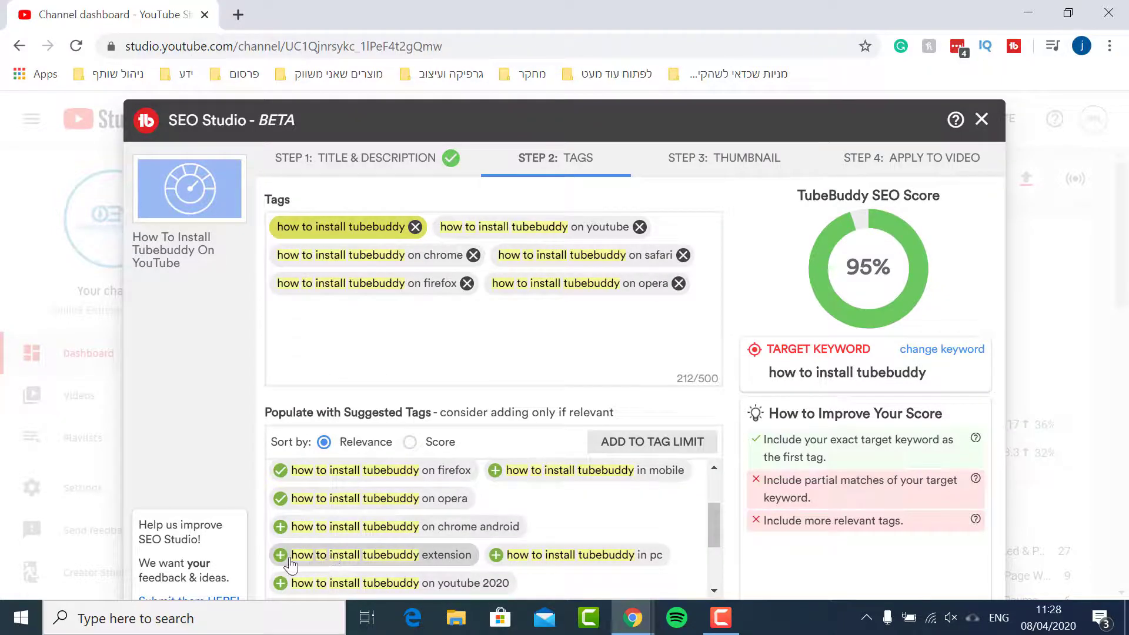
click(282, 557)
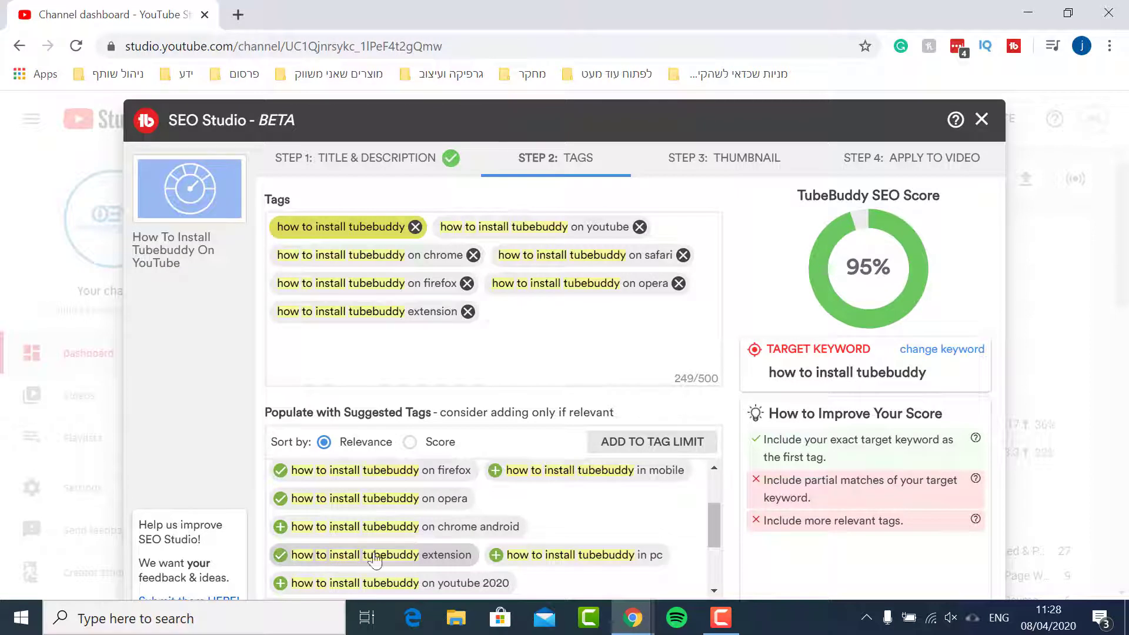
click(493, 555)
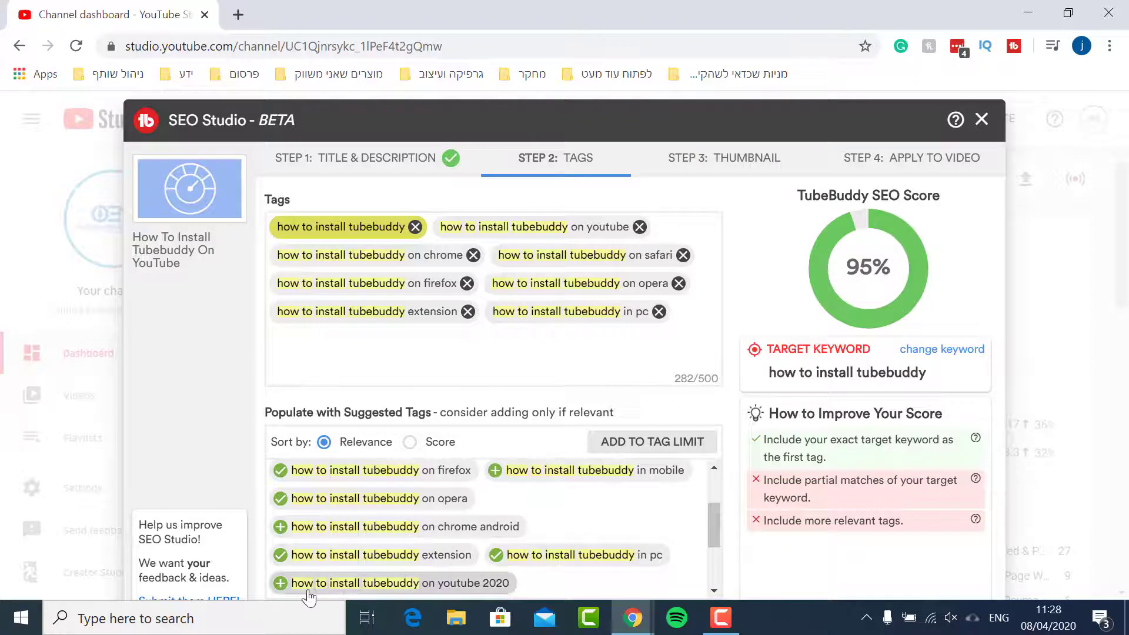
click(280, 584)
Add the suggested tags how to install tubebuddy on youtube 2019, on yotube and extention
scroll(377, 533, down, 3)
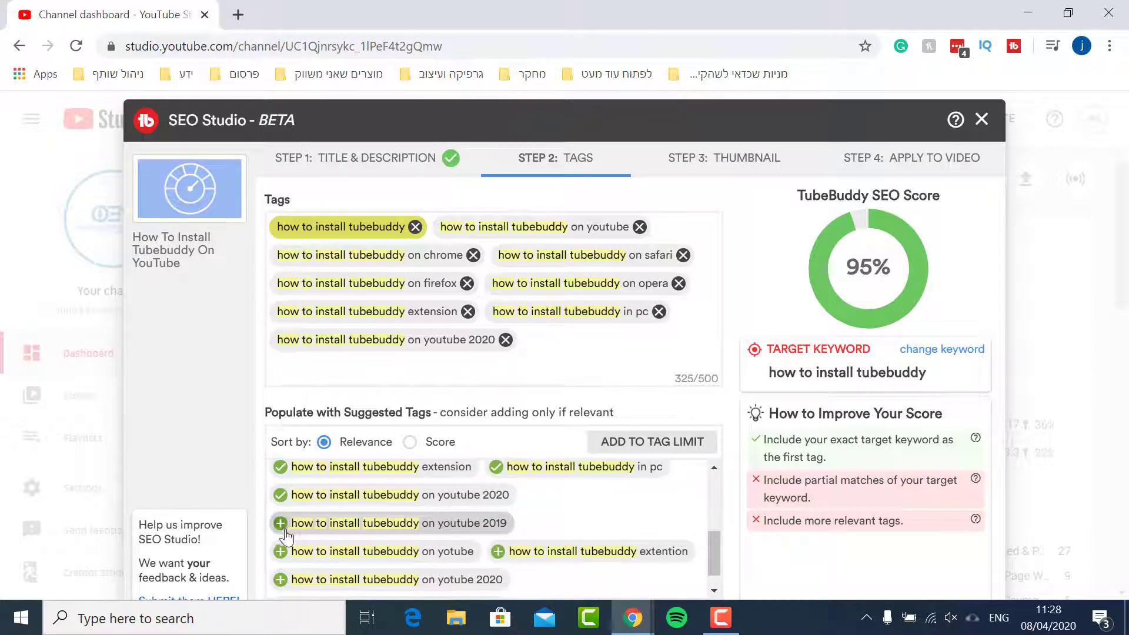
click(282, 526)
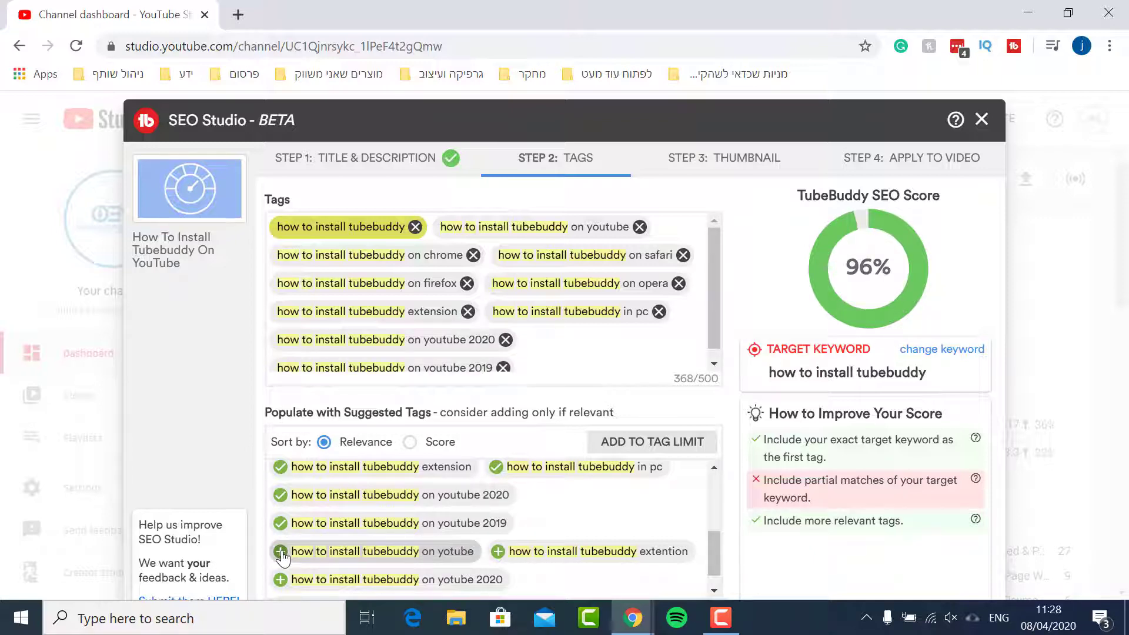
click(281, 554)
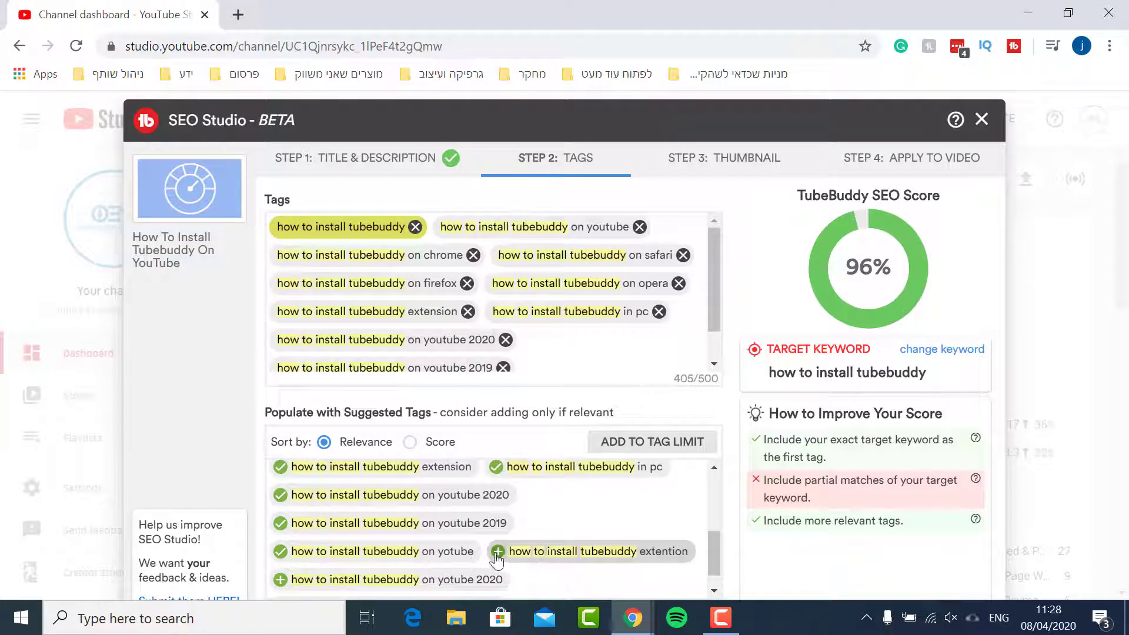
scroll(488, 558, down, 1)
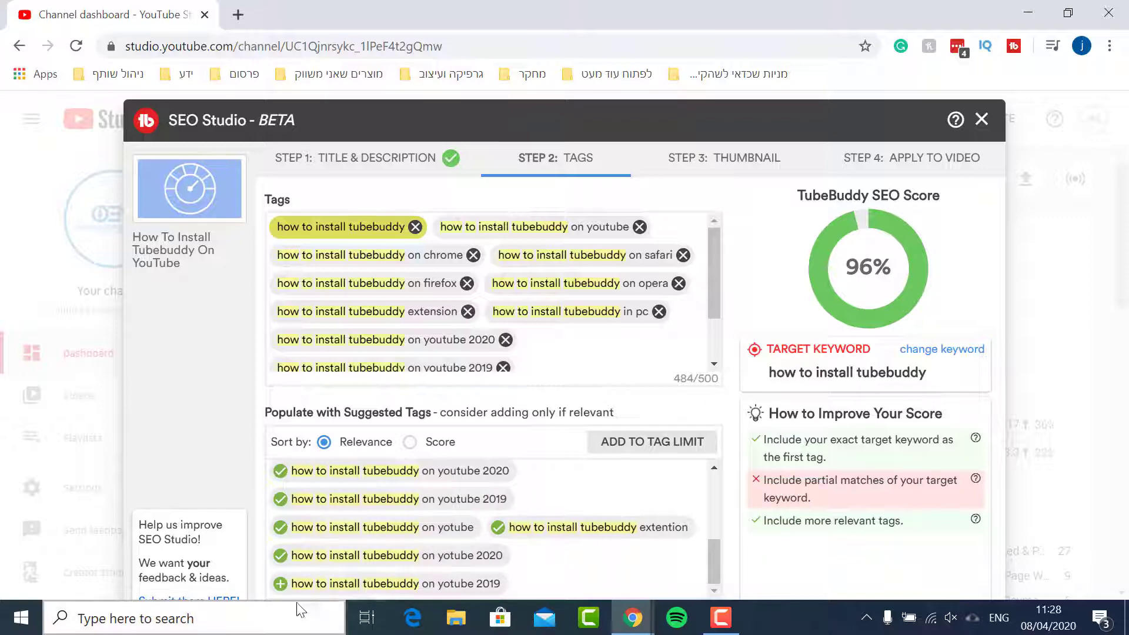
click(281, 583)
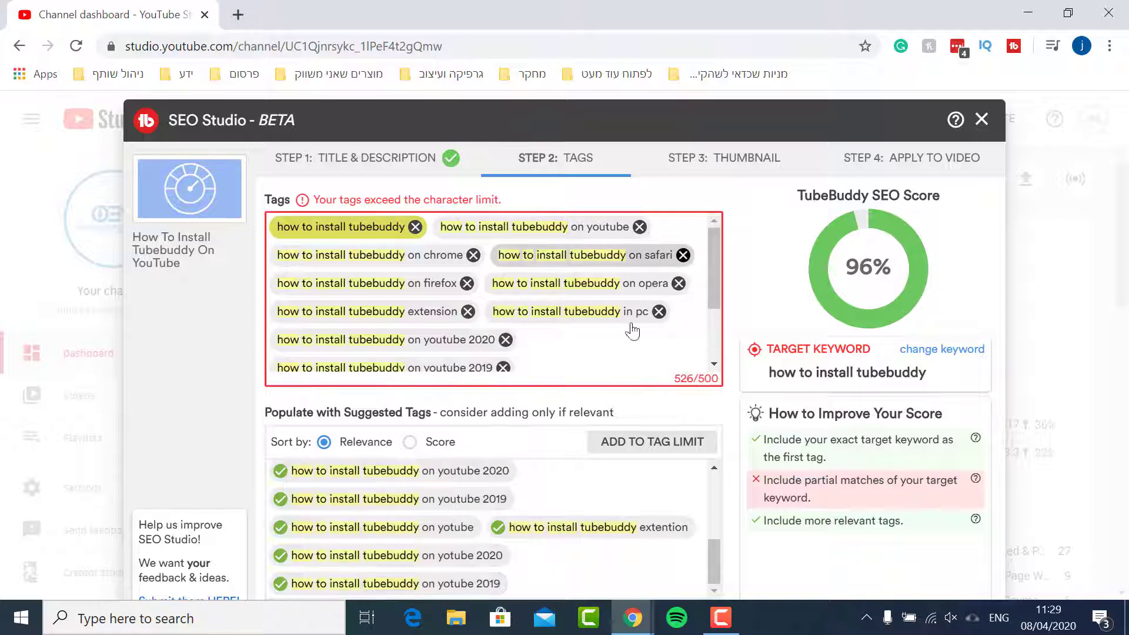
scroll(630, 327, down, 3)
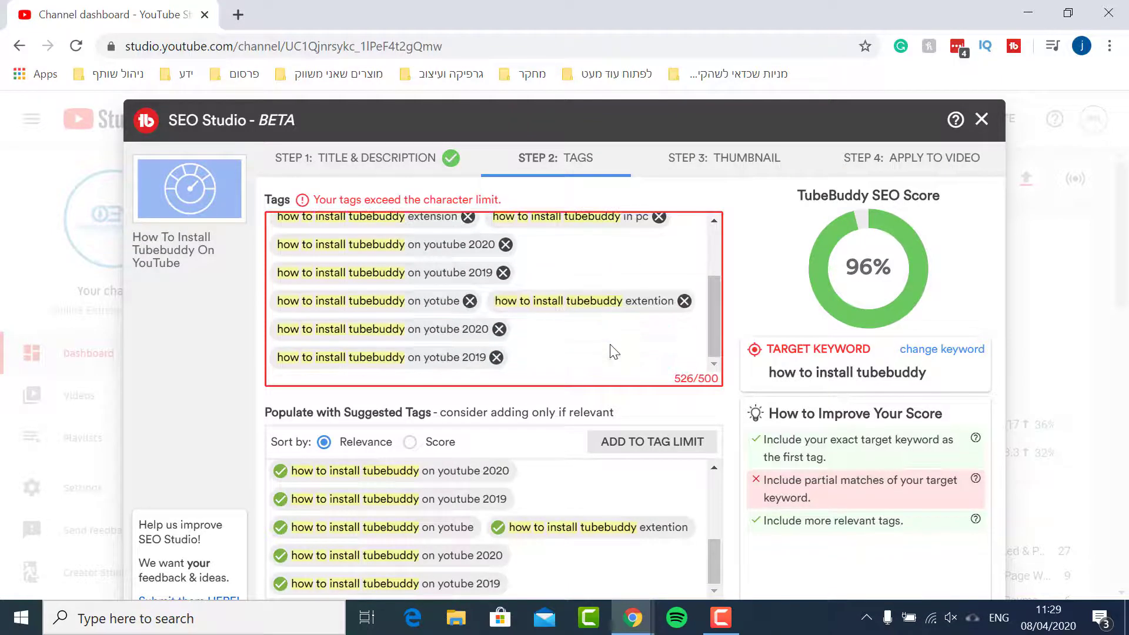
click(496, 357)
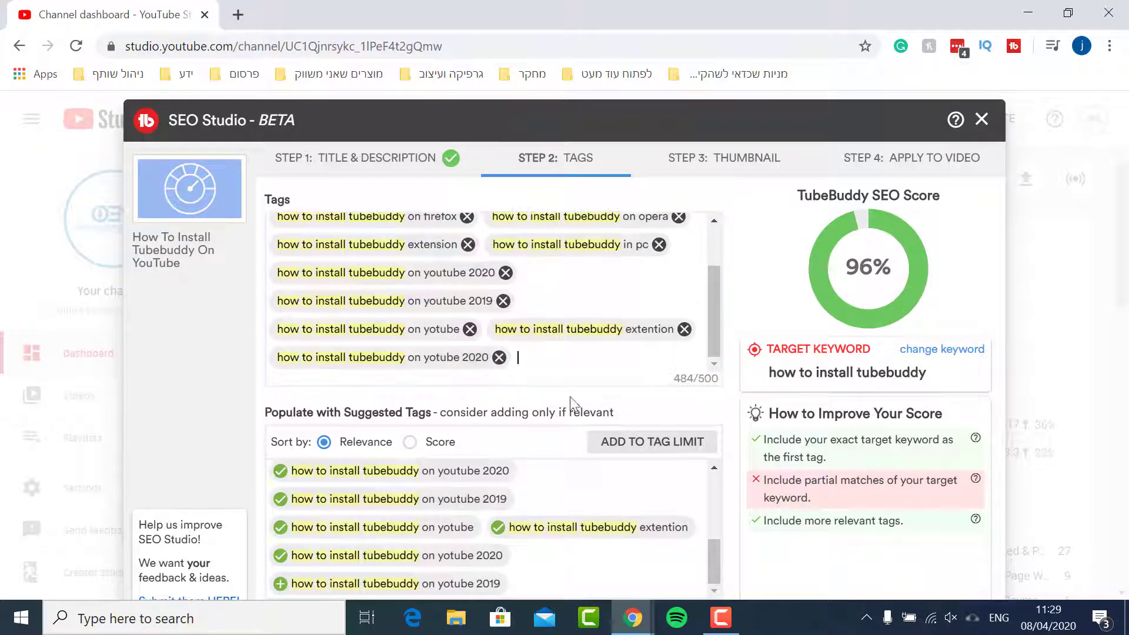
Open the Thumbnail step and upload the How To Install TubeBuddy On YouTube image from the Desktop folder as thumbnail
click(681, 157)
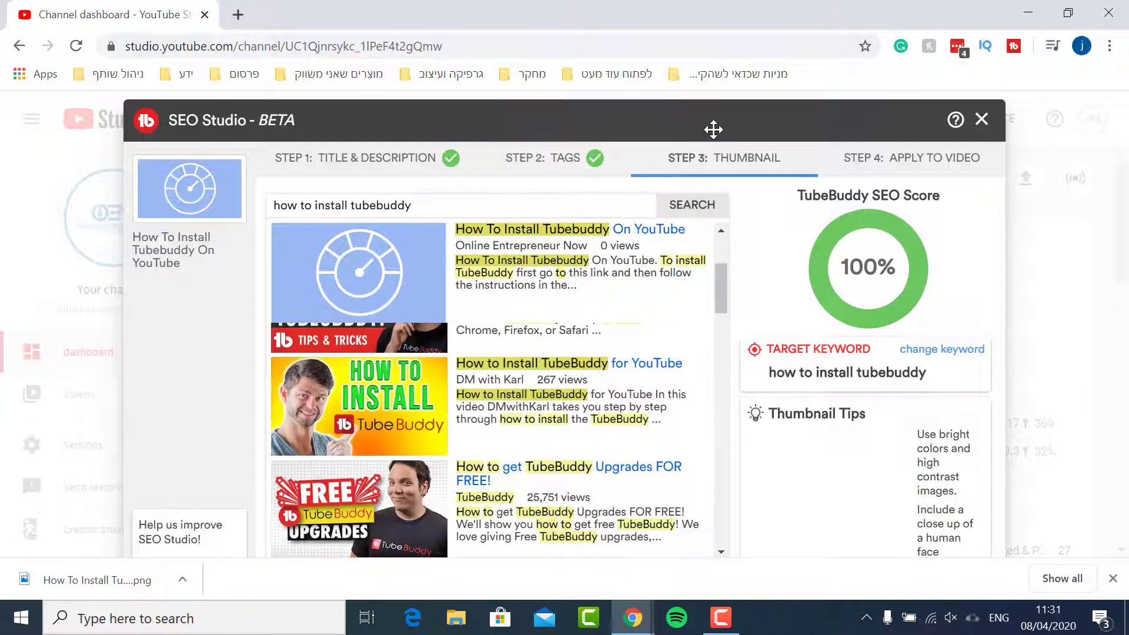
drag(713, 129, 711, 66)
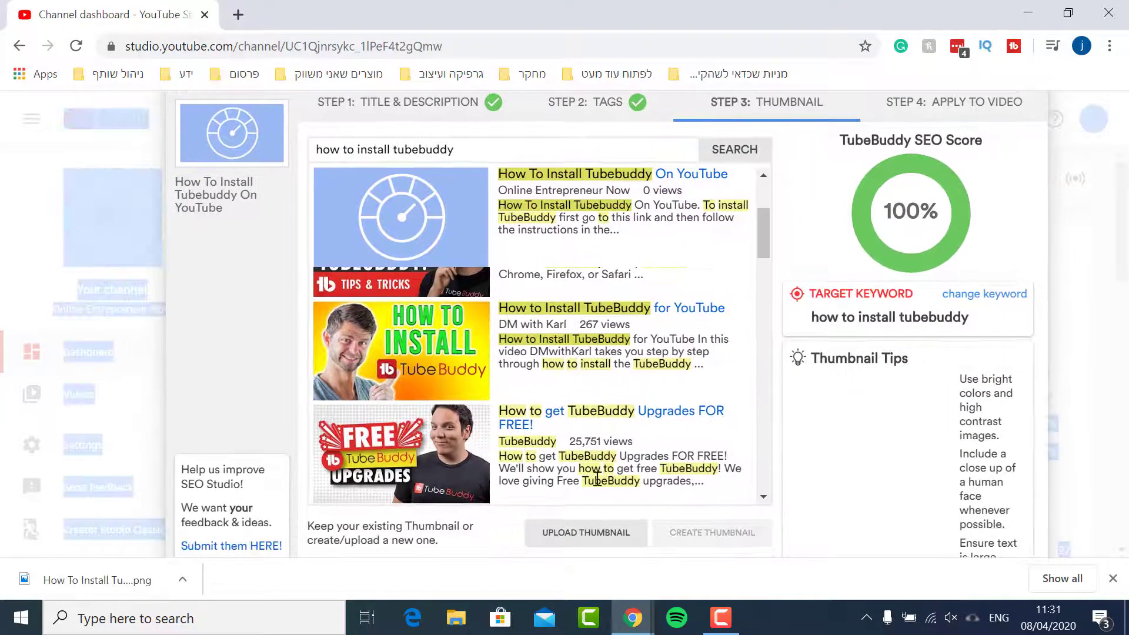
click(587, 532)
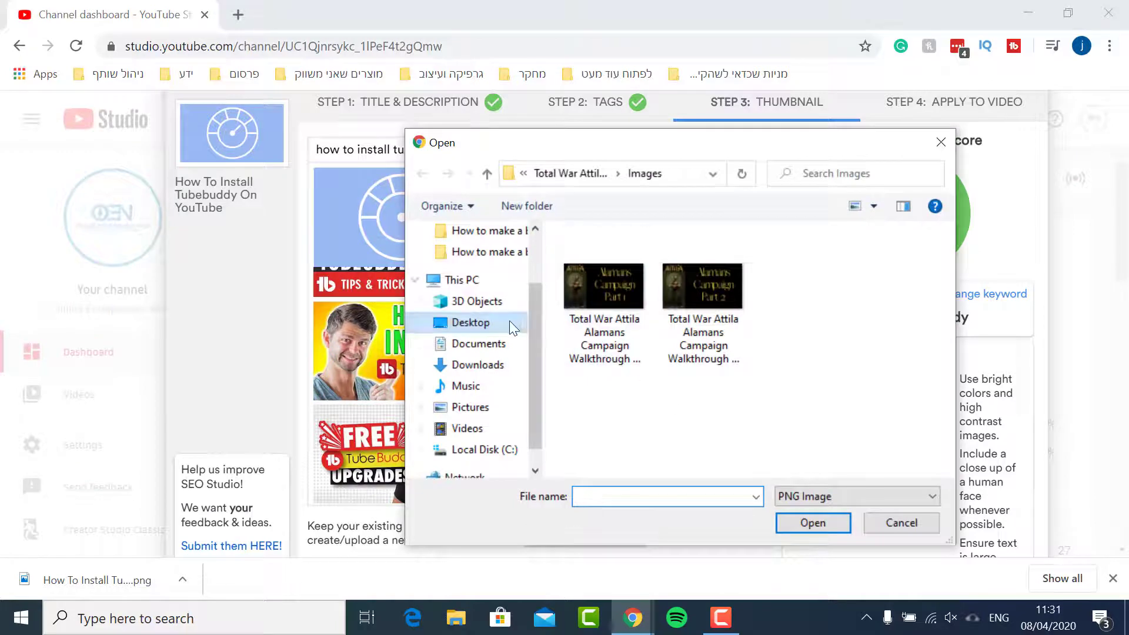
click(510, 321)
double_click(820, 314)
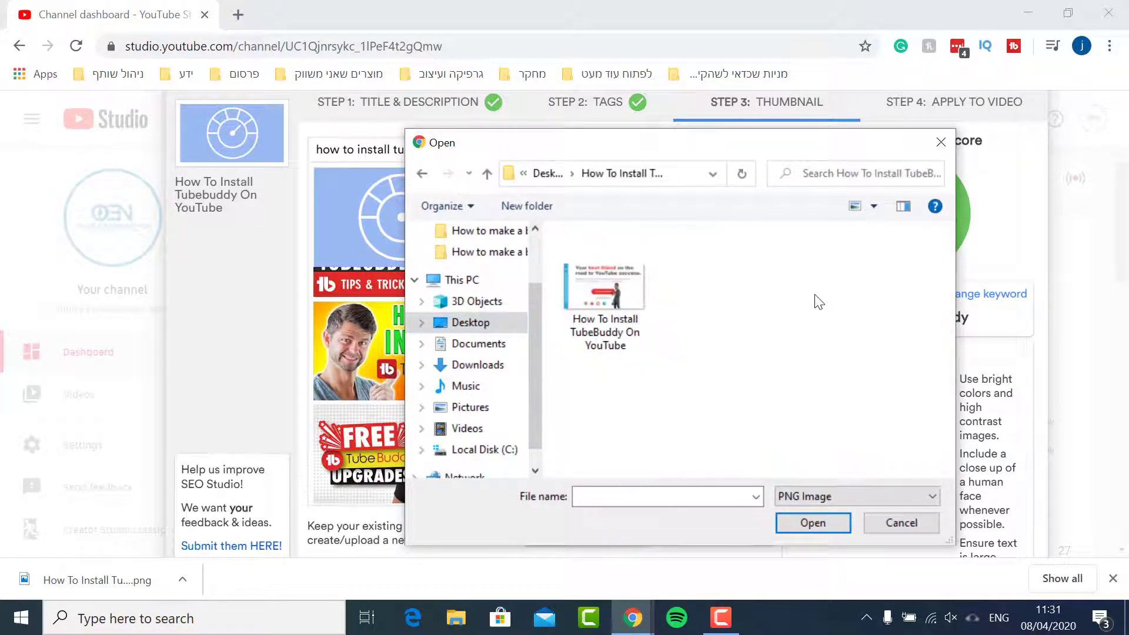
double_click(626, 305)
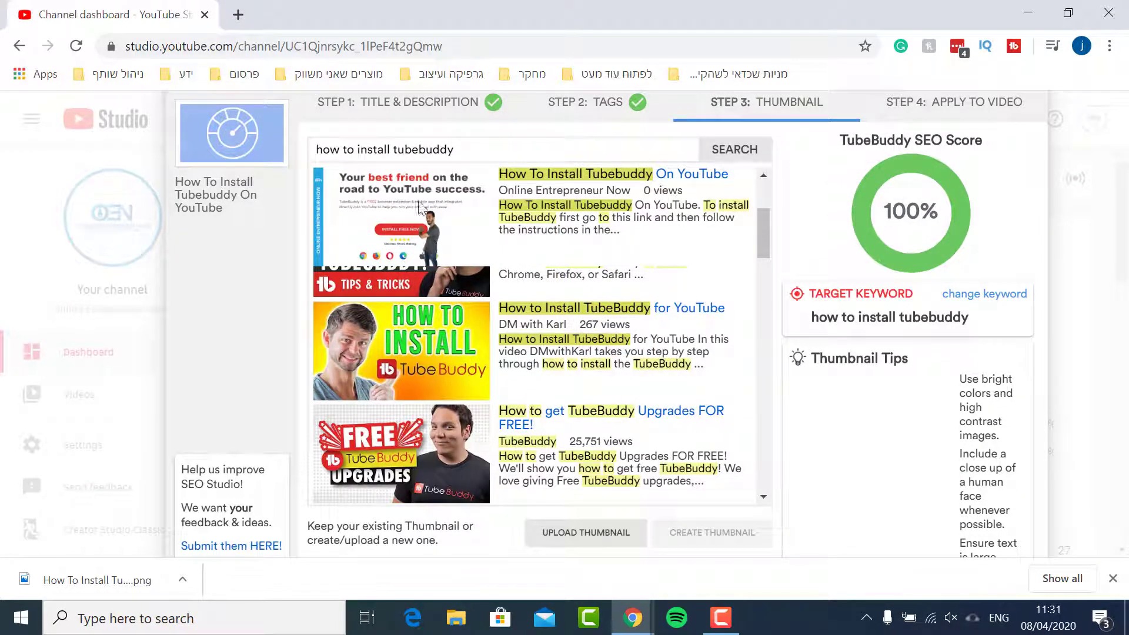
Save the optimization by moving to the Apply to Video step
scroll(540, 214, up, 3)
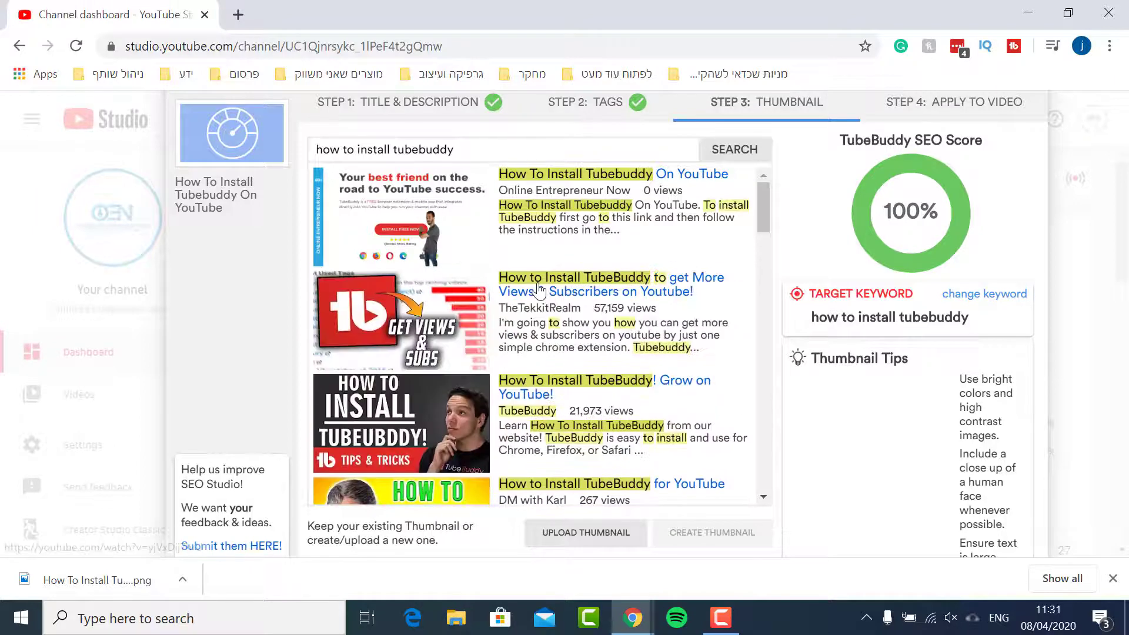
scroll(588, 306, down, 5)
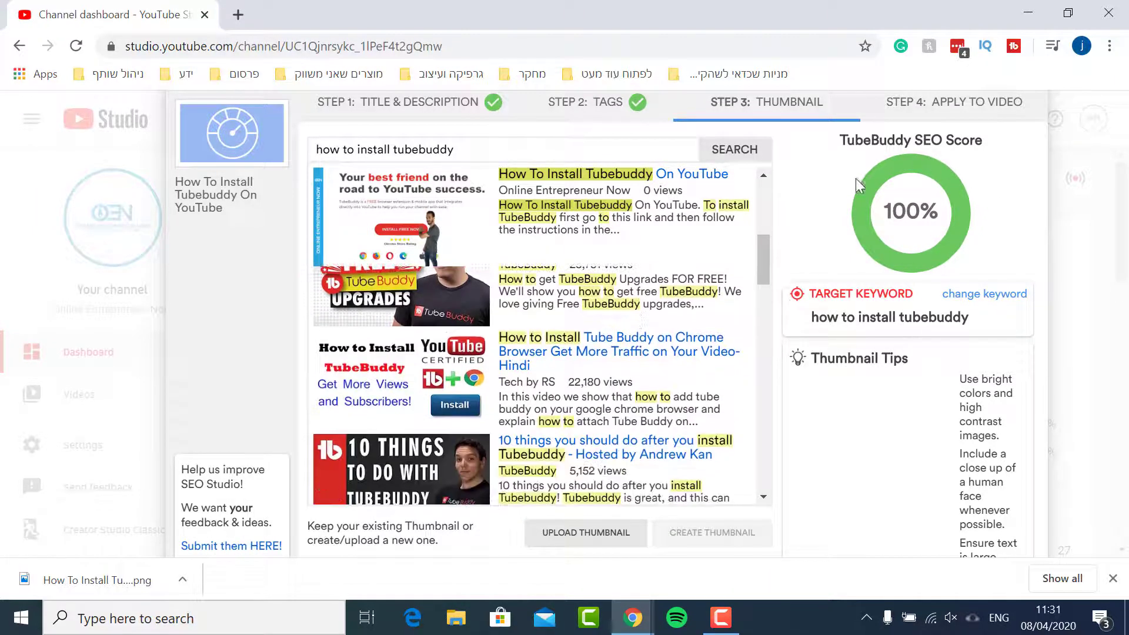
click(957, 106)
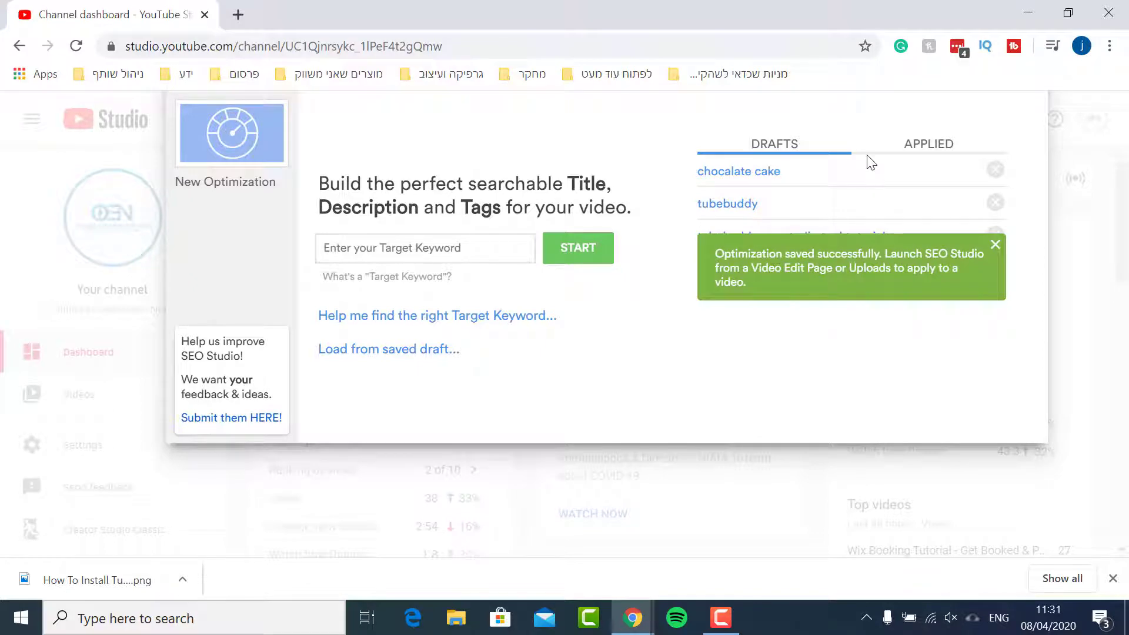
Navigate the browser to YouTube's home page
click(212, 52)
text(y)
key(Return)
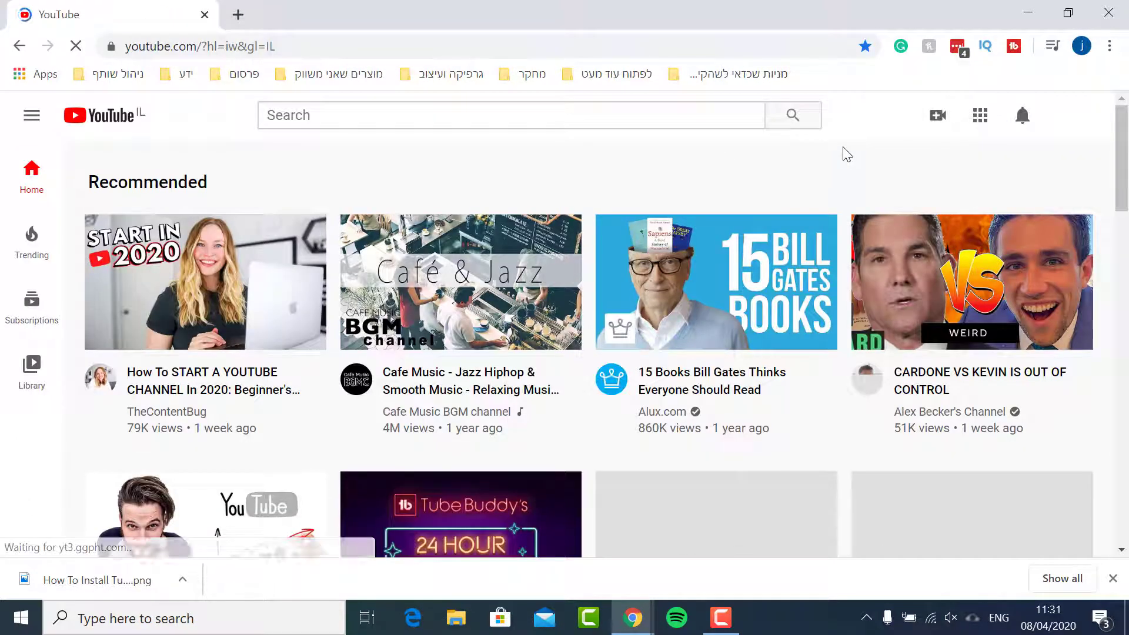
Start a video upload and select the How To Install TubeBuddy On YouTube video file
click(940, 117)
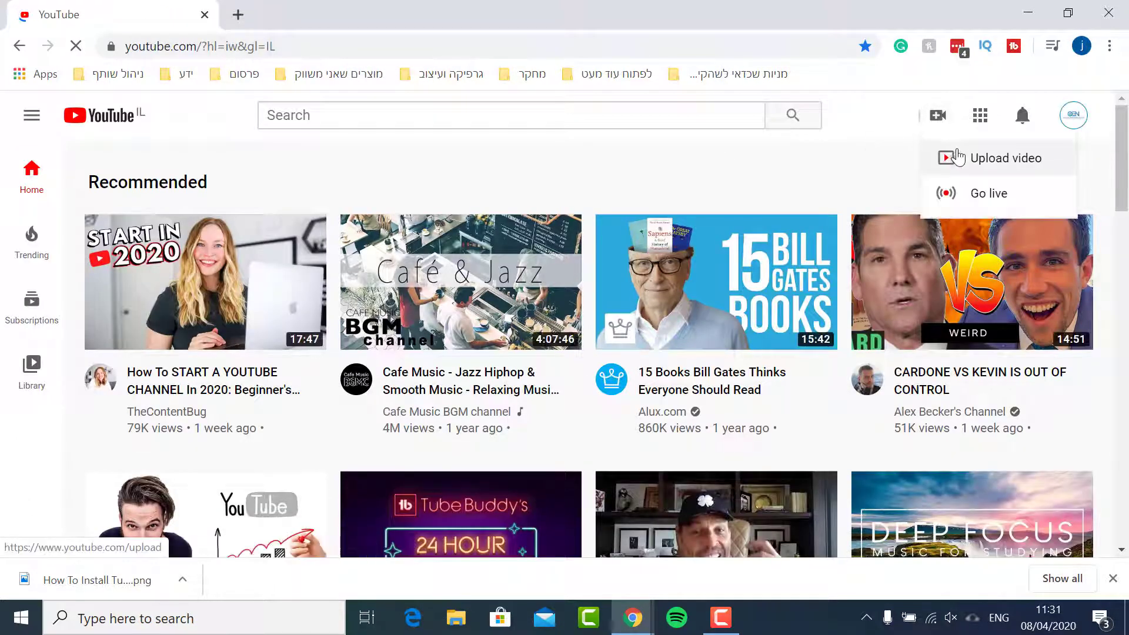
click(954, 156)
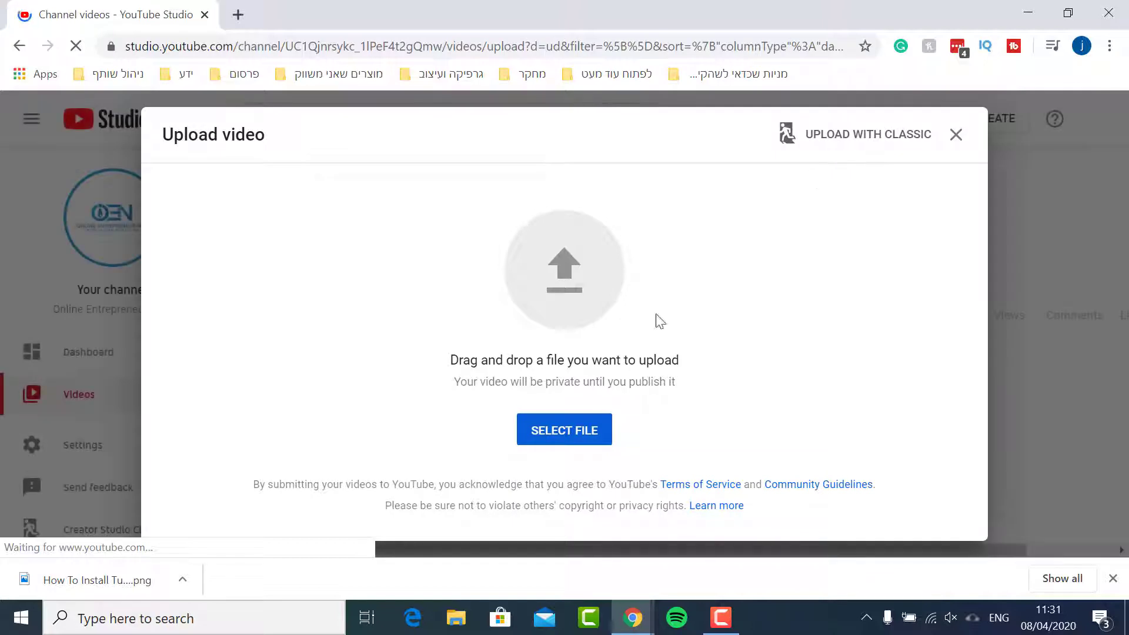
click(579, 434)
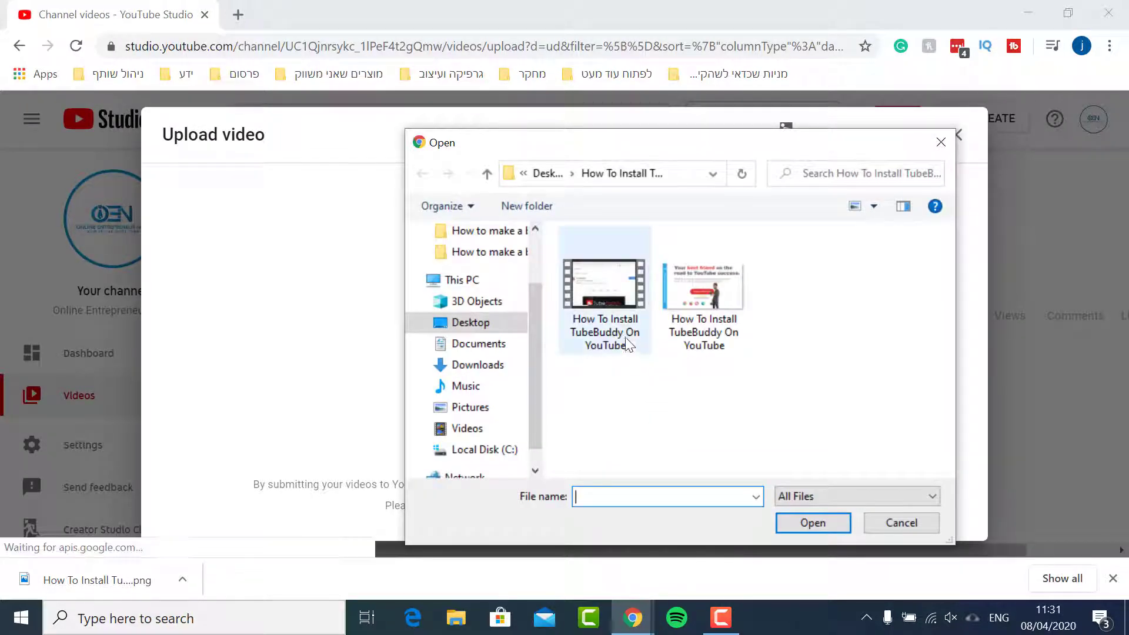
double_click(605, 300)
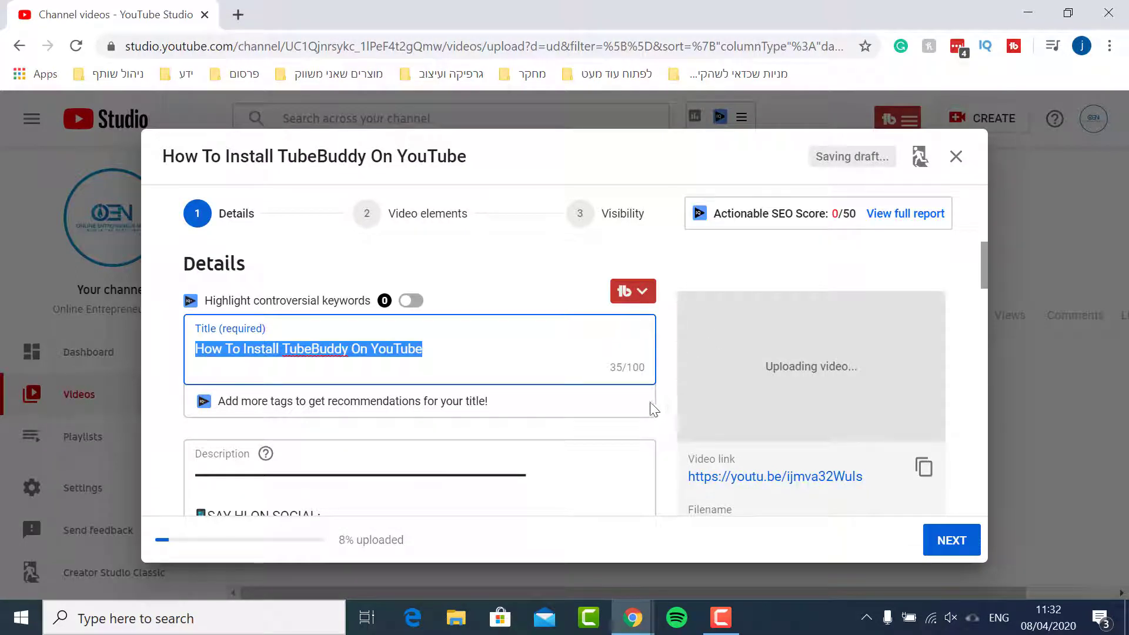
Apply the saved SEO Studio optimization how to install tubebuddy to the uploading video
click(637, 293)
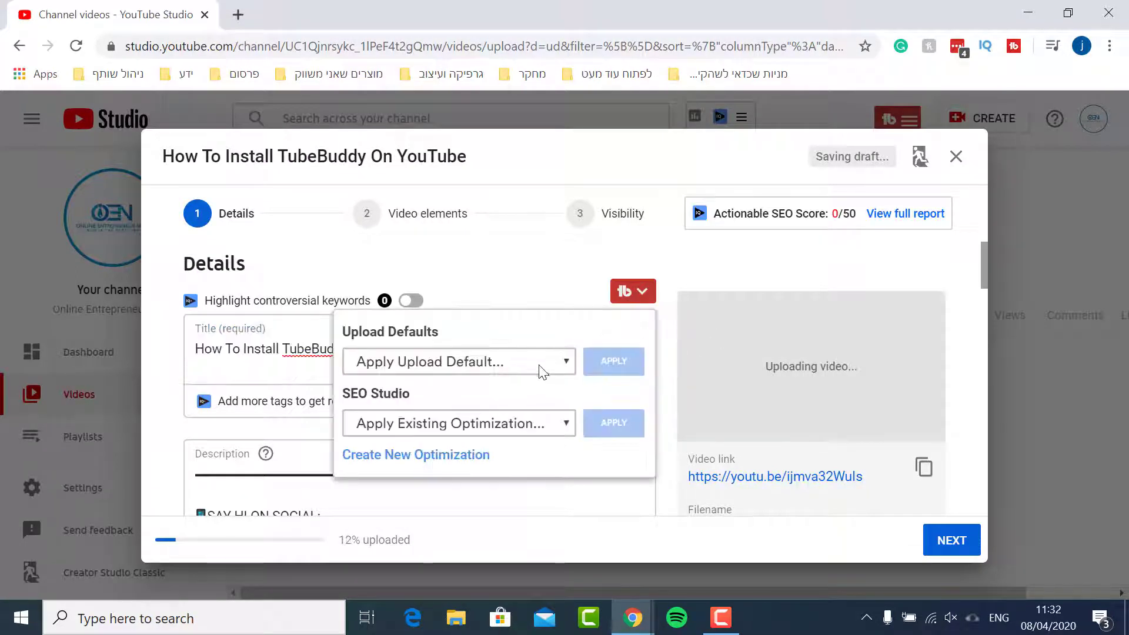
click(552, 423)
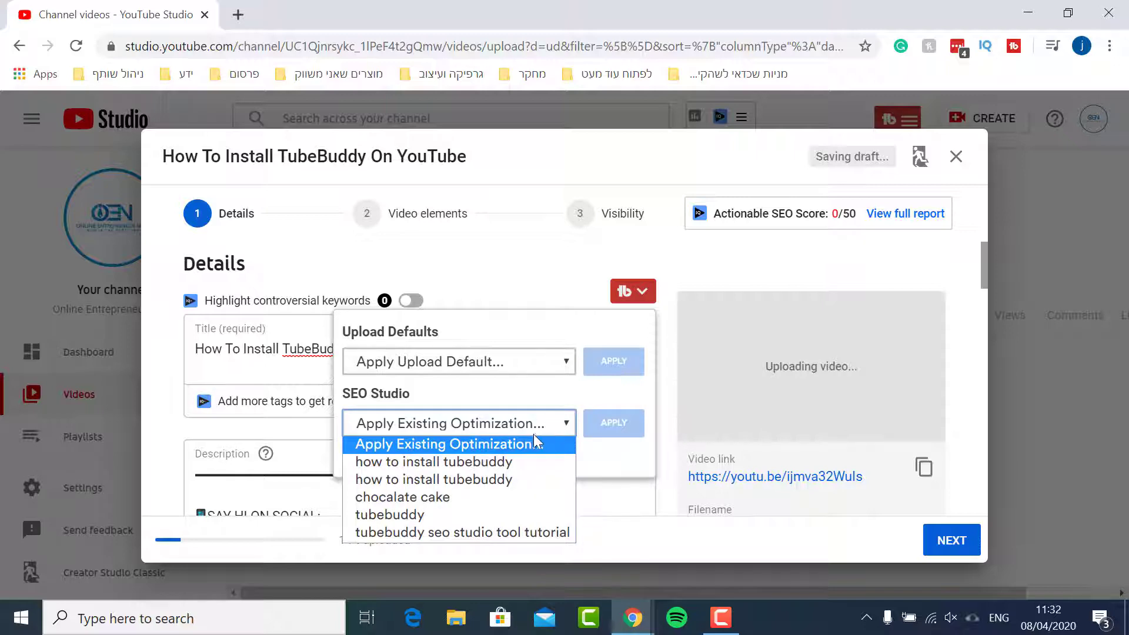
click(521, 462)
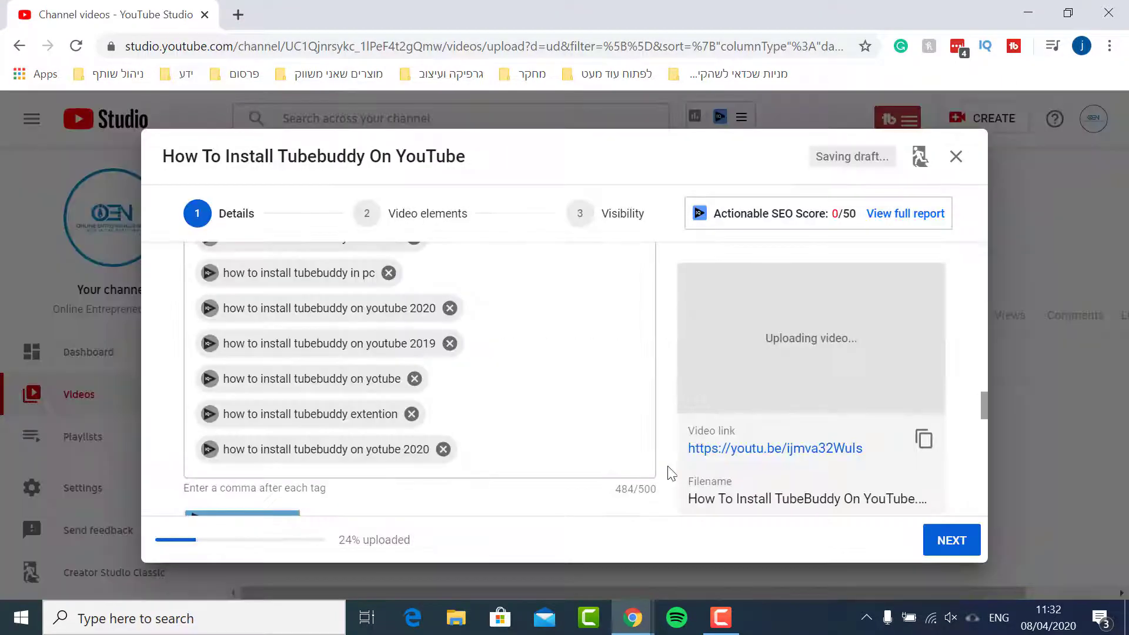
Scroll through the video details to review the applied title, tags, description and thumbnail
scroll(665, 468, up, 15)
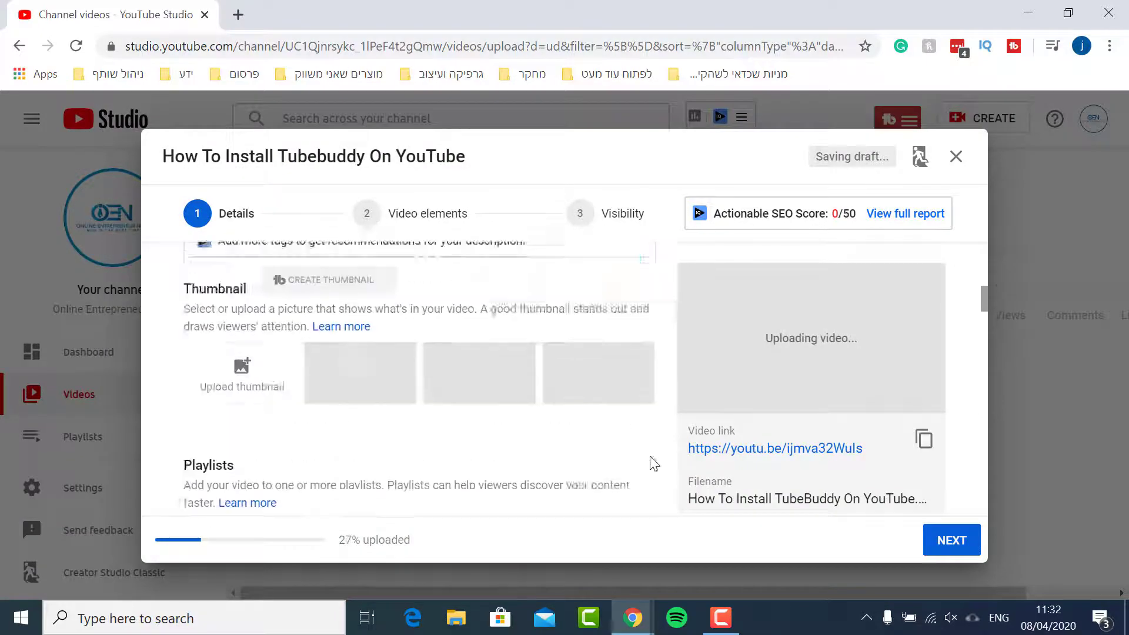
scroll(637, 469, up, 8)
scroll(637, 406, down, 3)
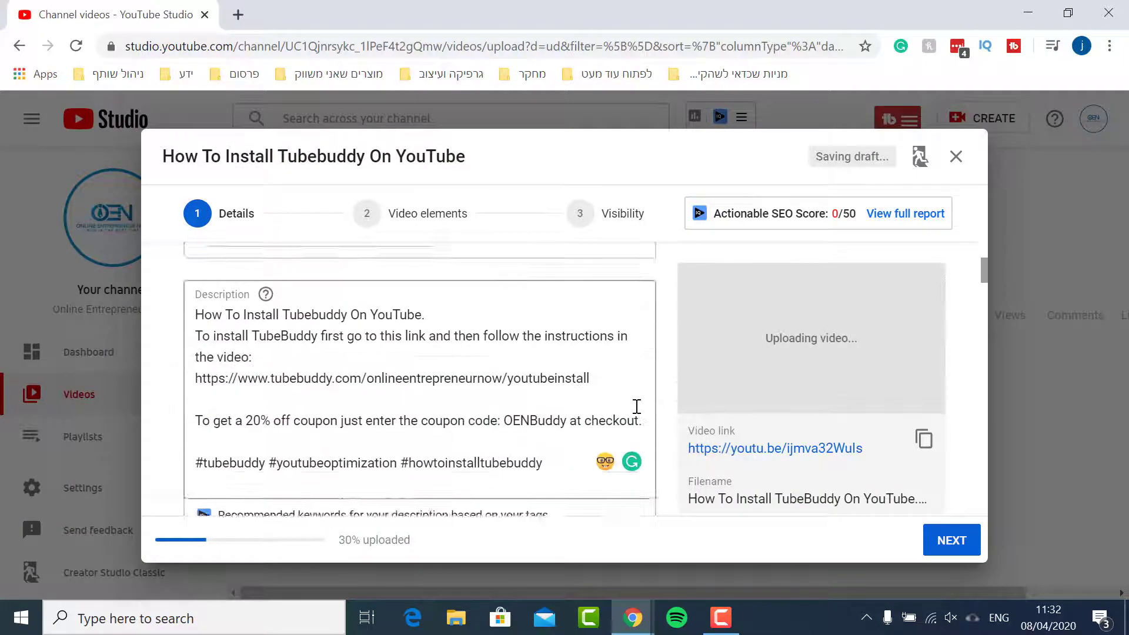
scroll(511, 285, down, 4)
scroll(513, 377, up, 3)
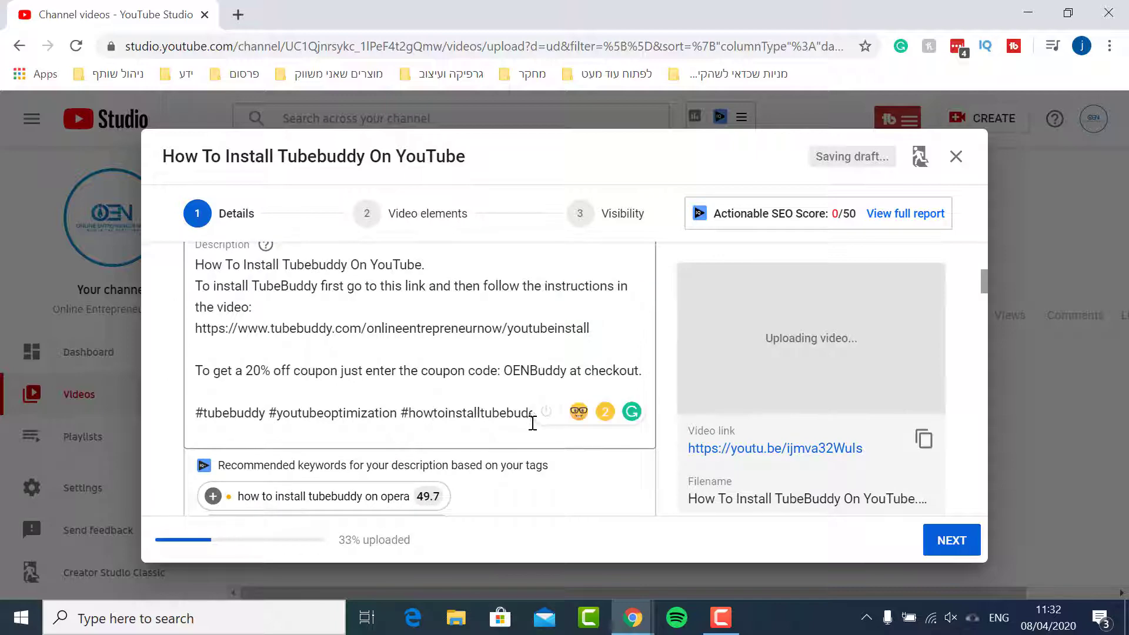
scroll(535, 411, down, 2)
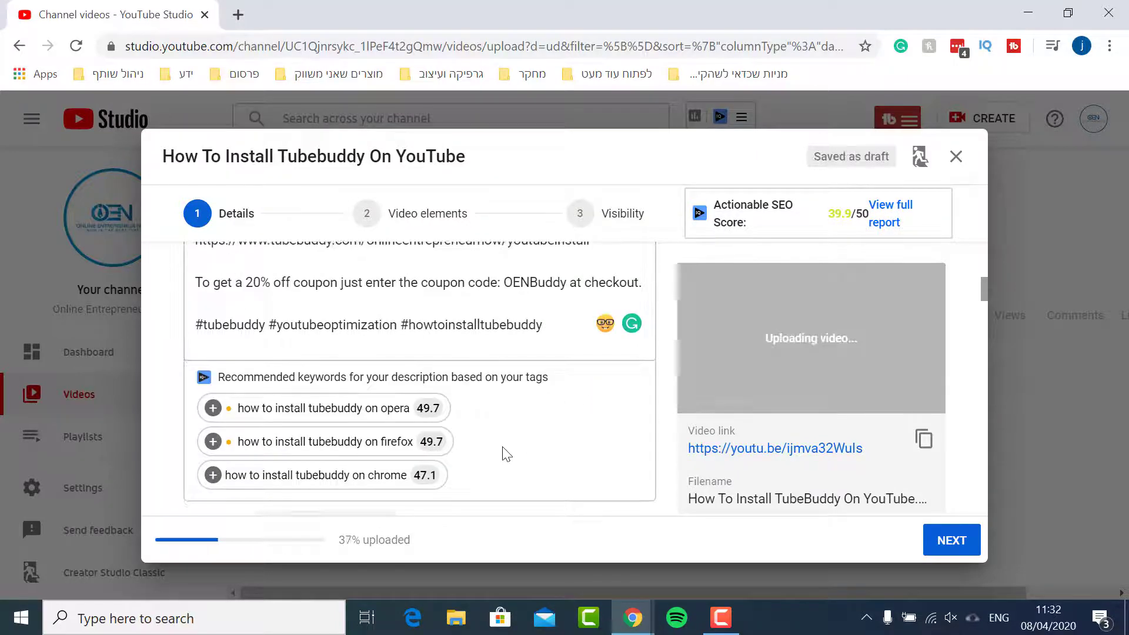
scroll(683, 479, down, 3)
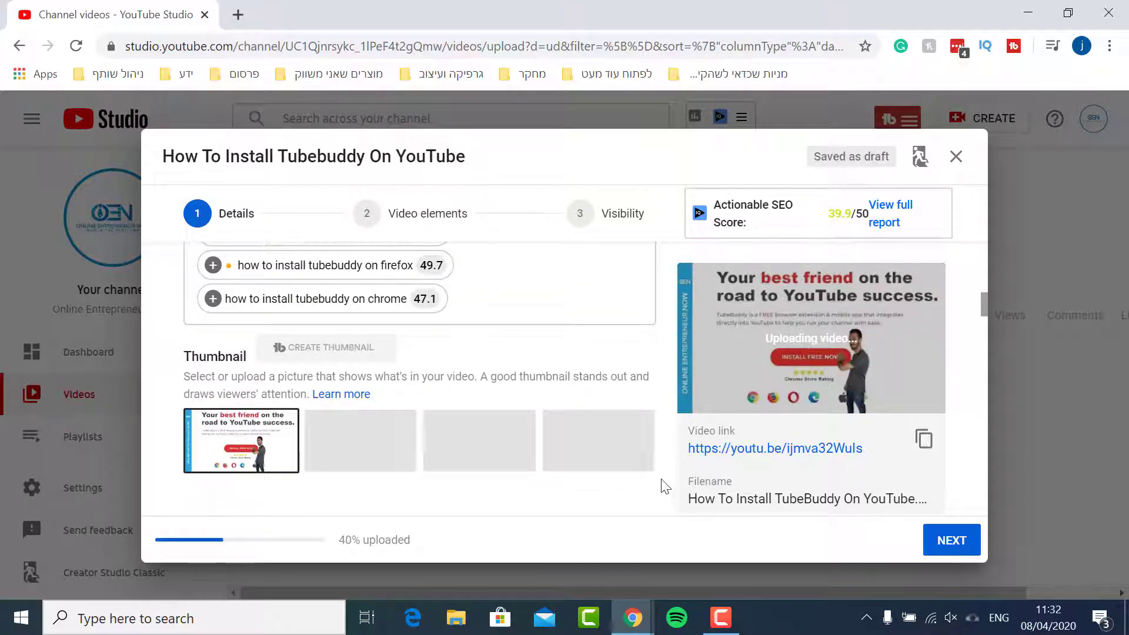
scroll(665, 486, up, 5)
scroll(665, 485, down, 3)
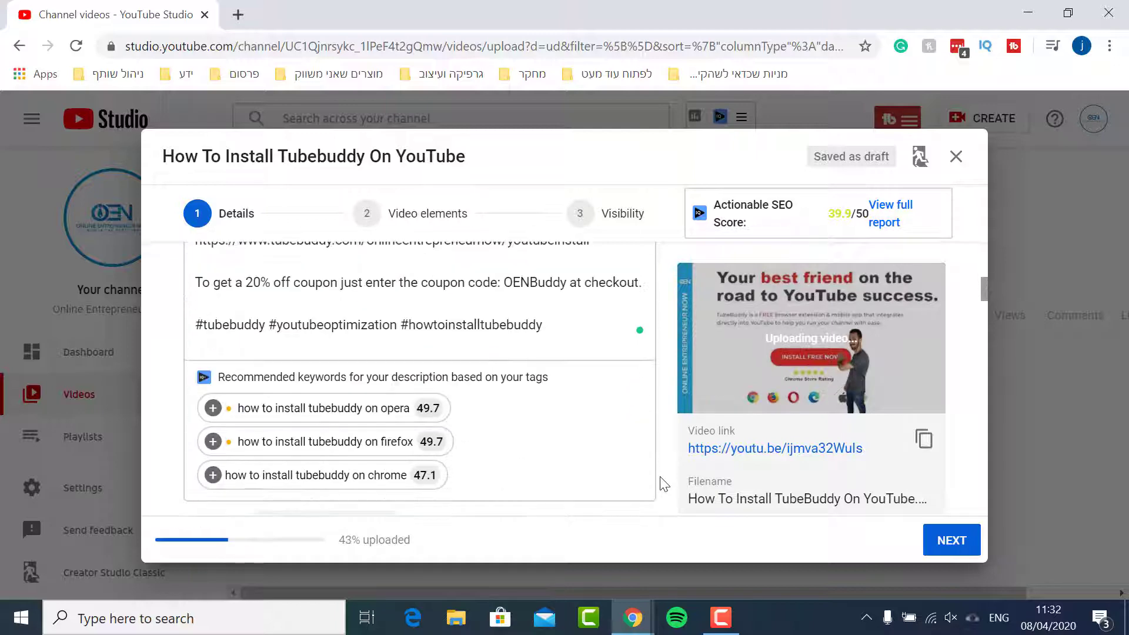
scroll(664, 484, down, 3)
scroll(661, 485, down, 5)
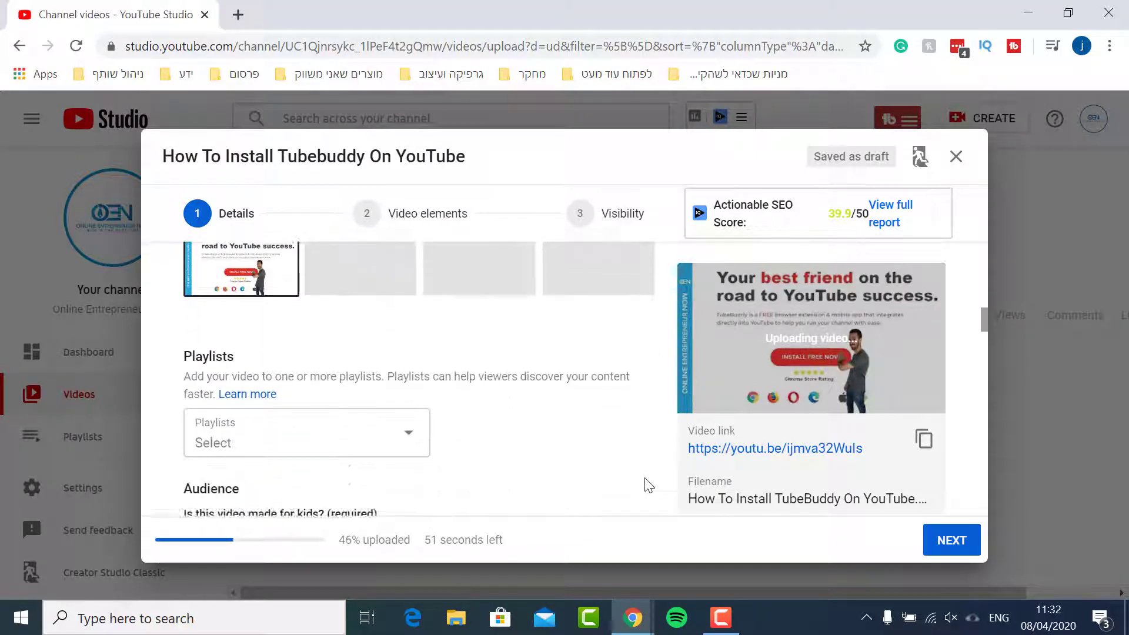
Add the video to the TubeBuddy and YouTube Tools For Creators playlists
click(366, 366)
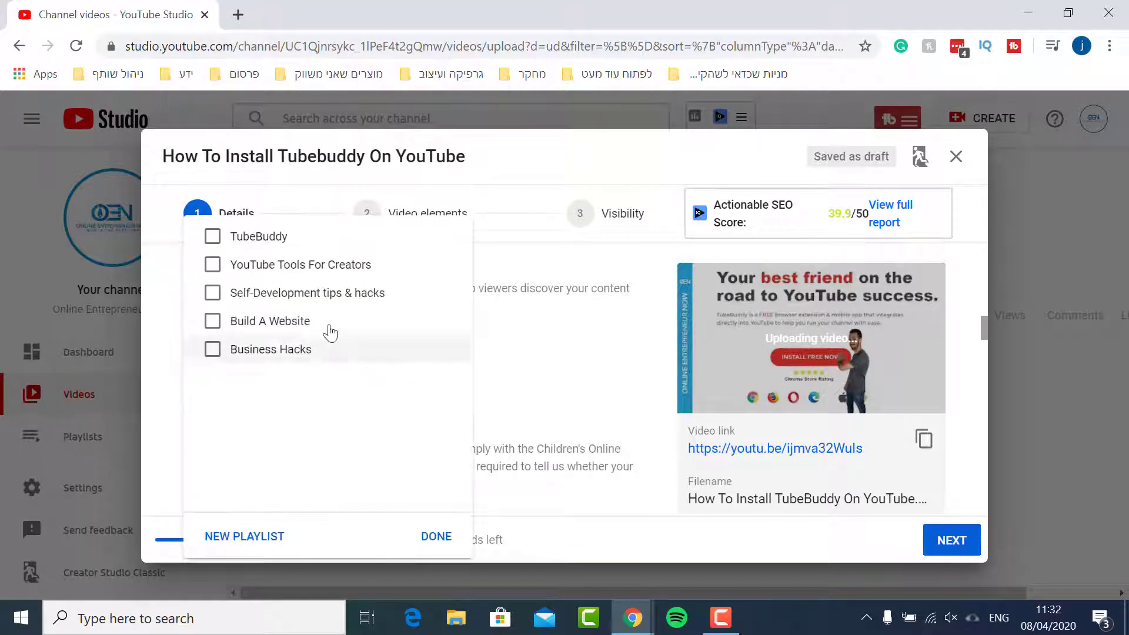
click(236, 235)
click(251, 268)
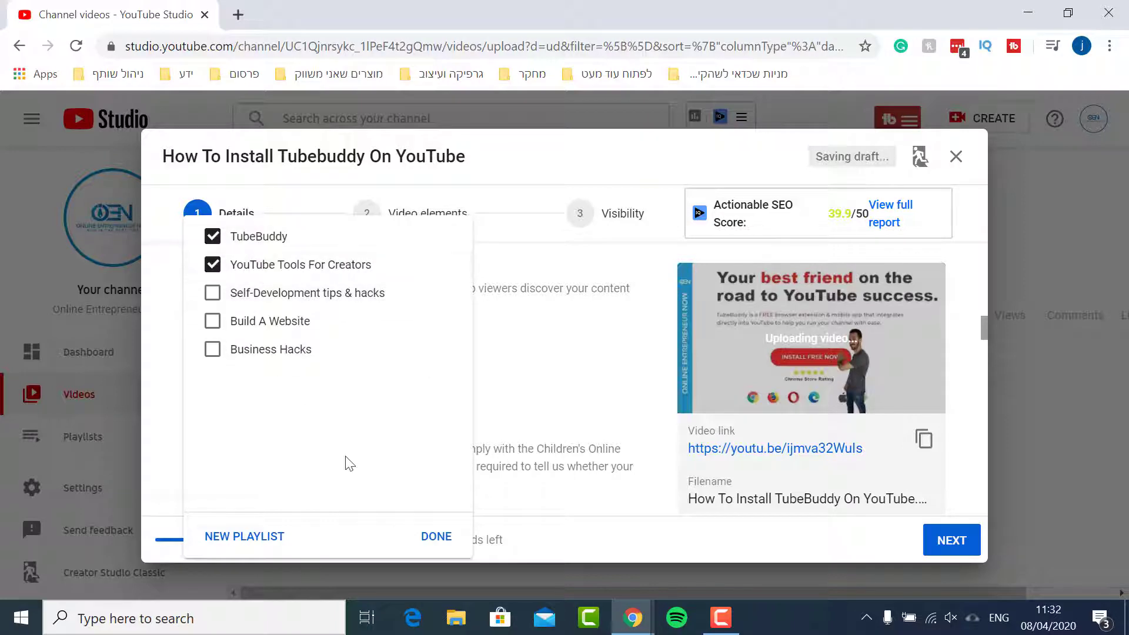
click(423, 538)
Move on from the details to the video elements stage of the upload
scroll(570, 408, down, 7)
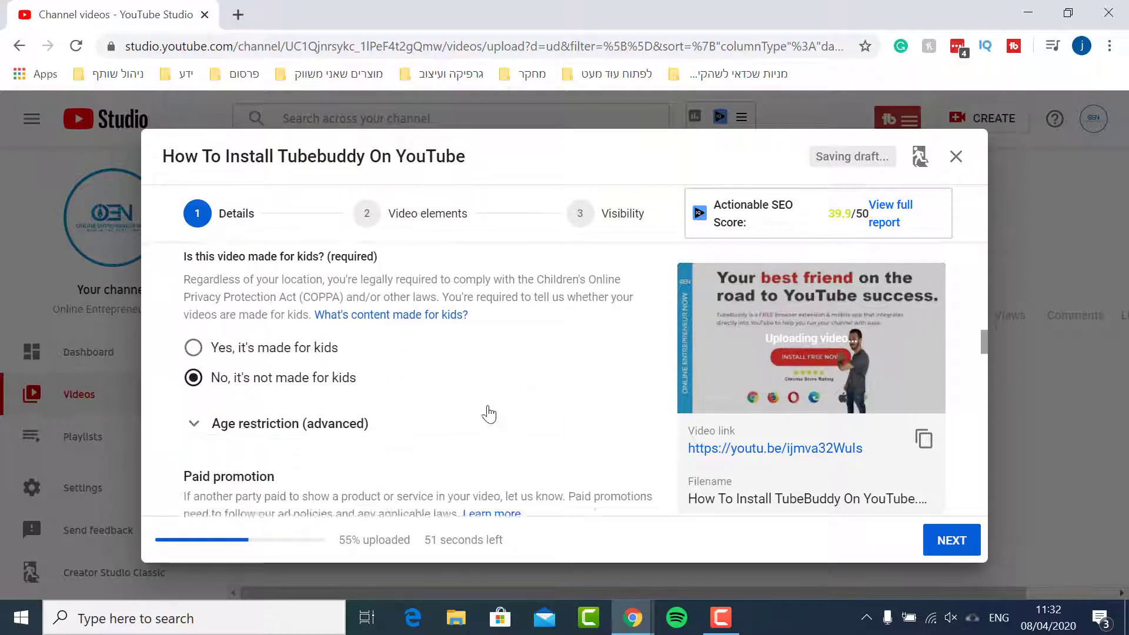
scroll(388, 424, down, 6)
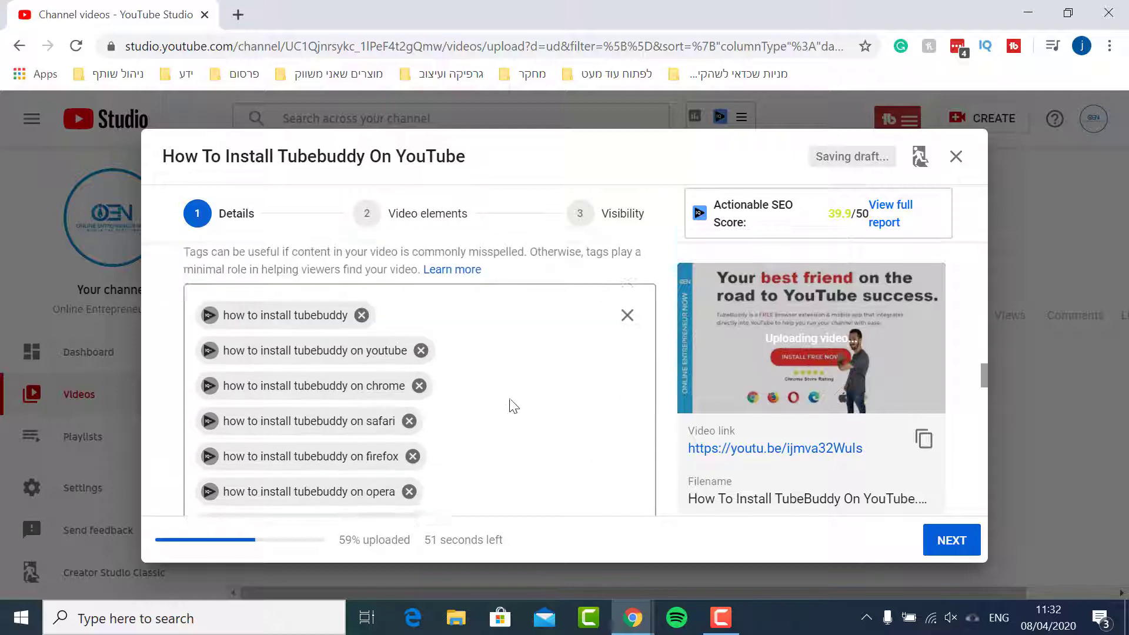
scroll(642, 466, down, 10)
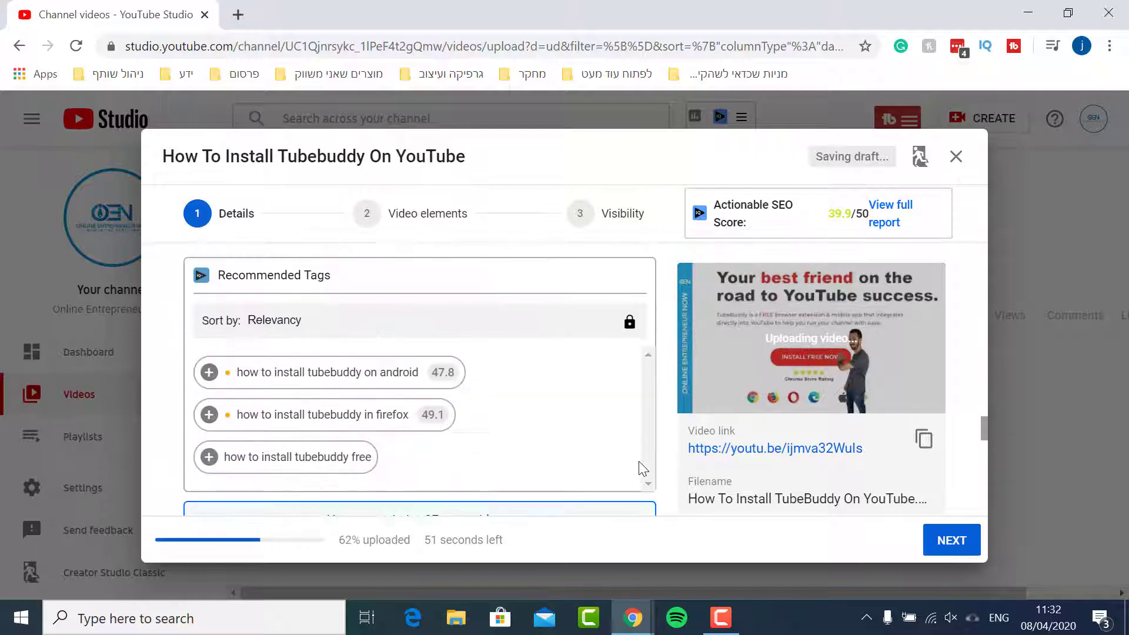
scroll(642, 468, down, 2)
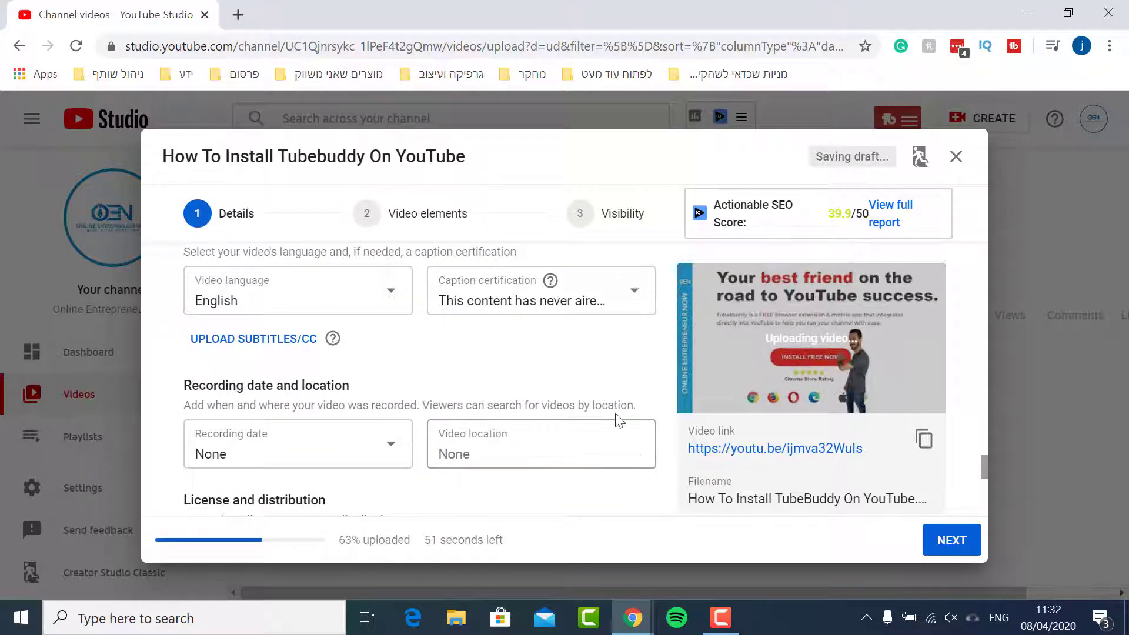
scroll(447, 429, down, 1)
scroll(452, 431, down, 5)
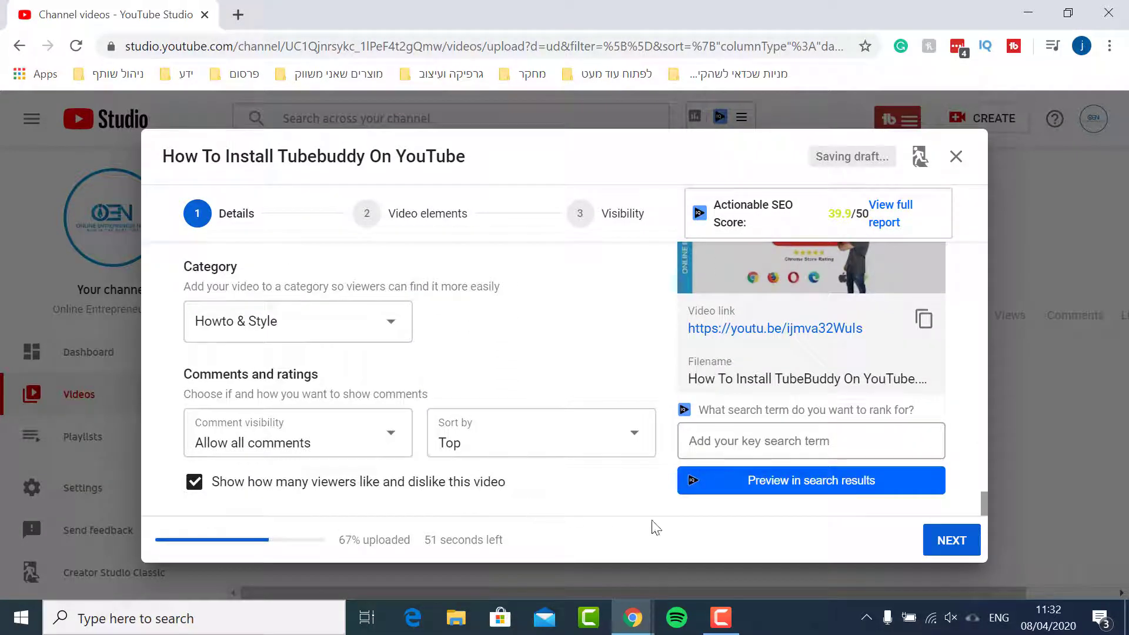
click(955, 559)
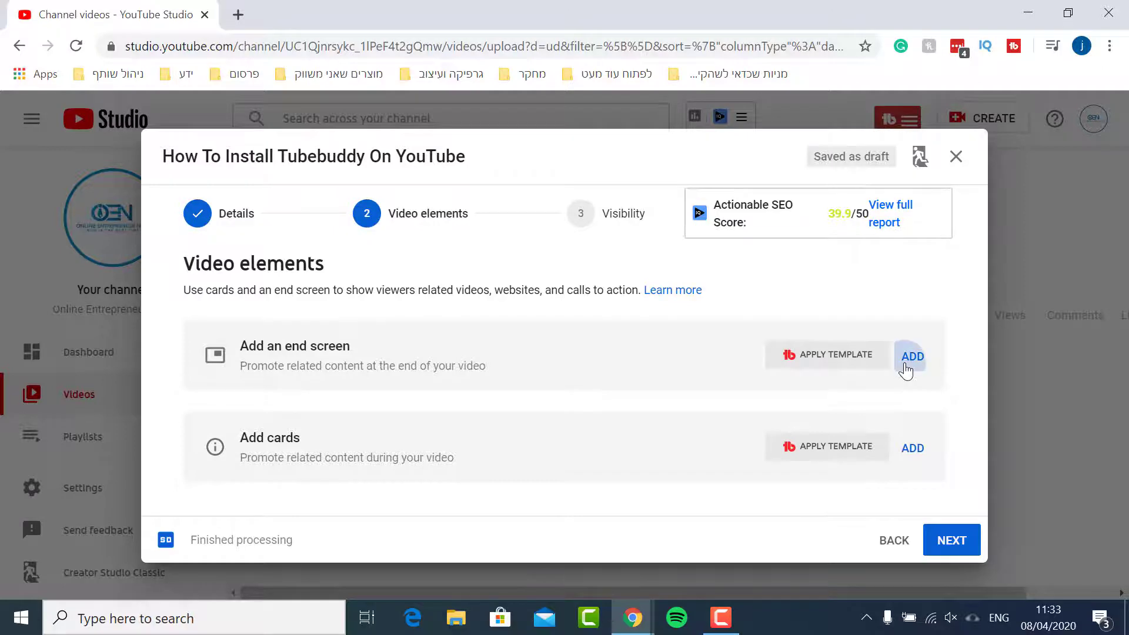
Add an end screen from the 1 video, 1 subscribe template and save it
click(906, 366)
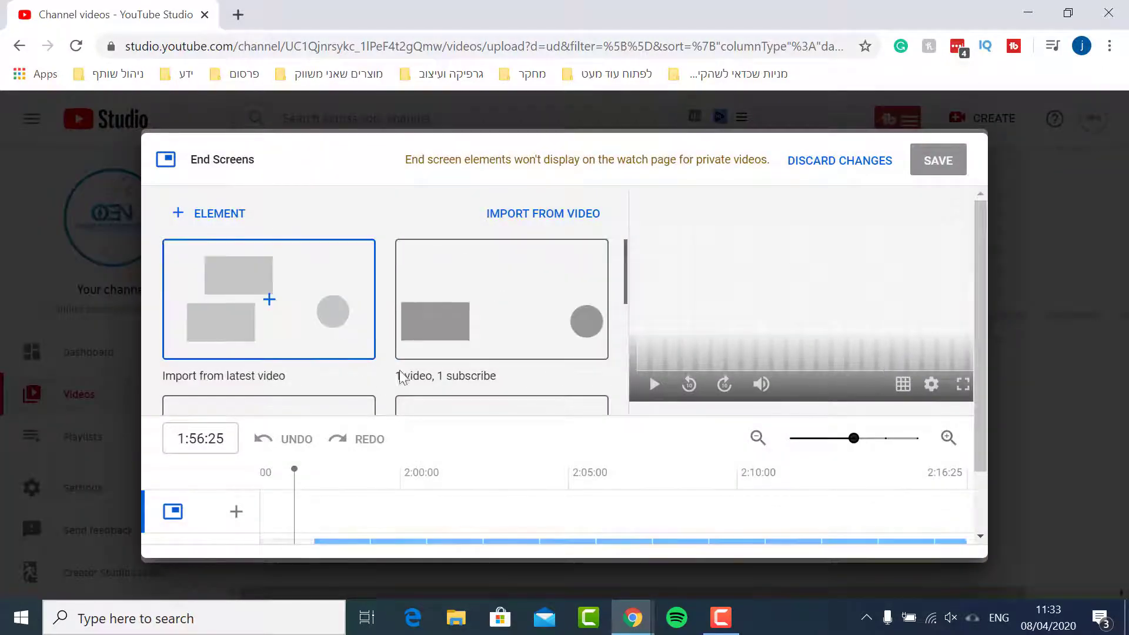
click(445, 354)
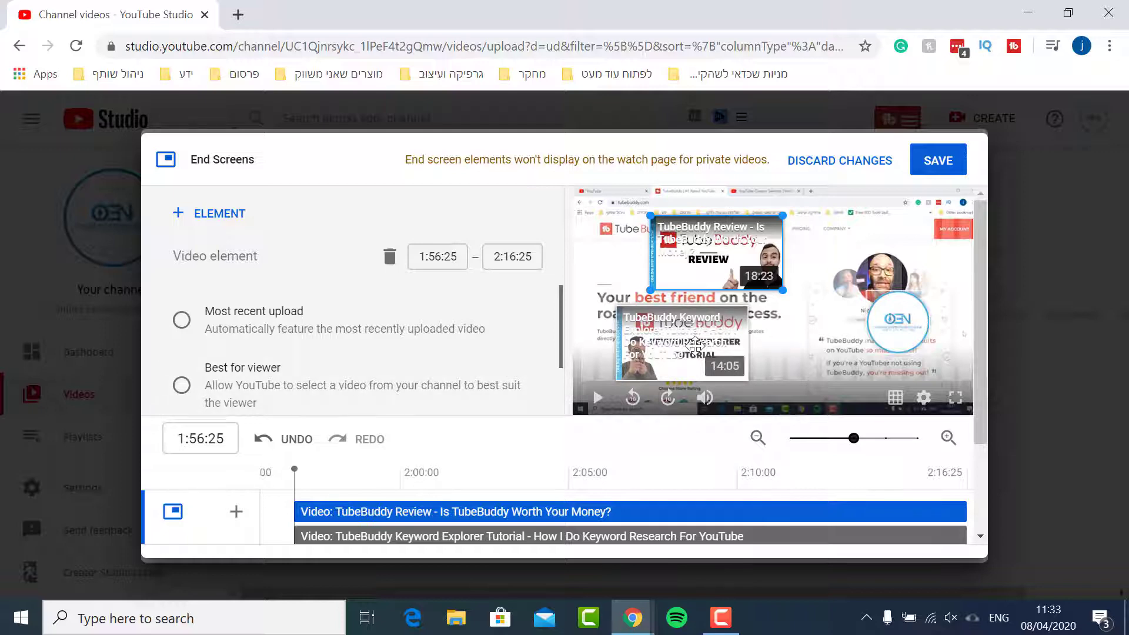
scroll(456, 353, down, 2)
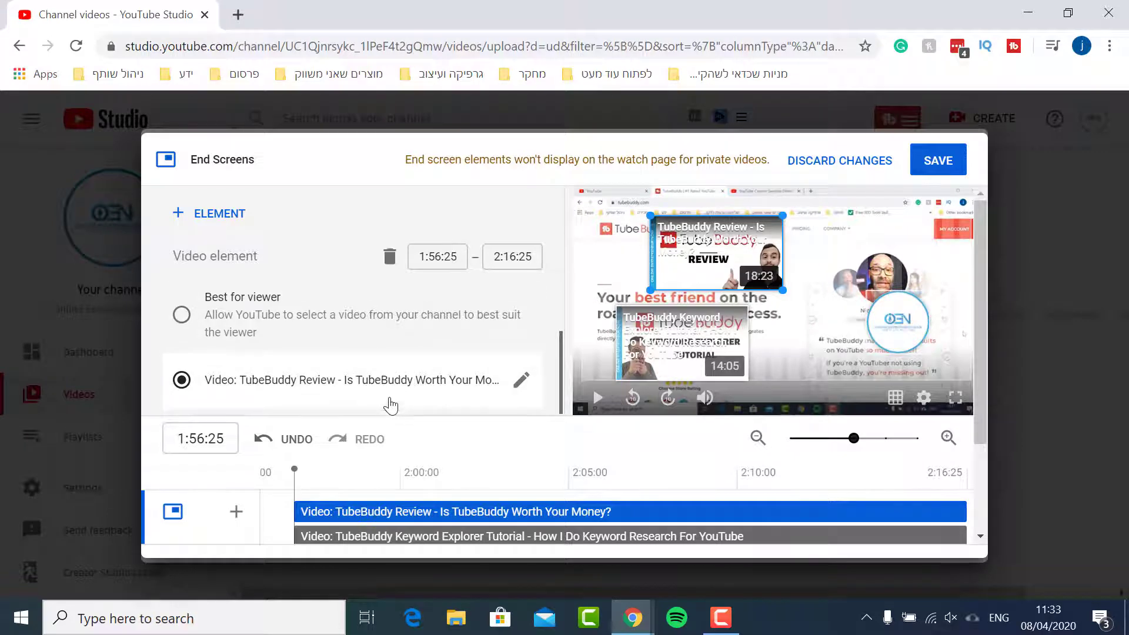
scroll(391, 406, up, 1)
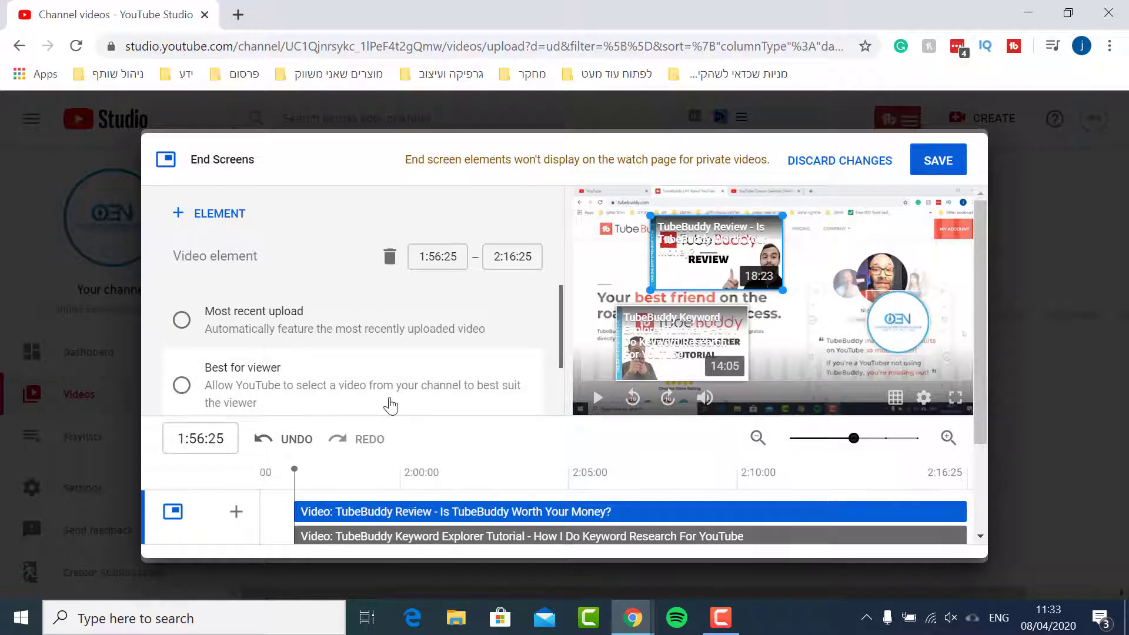
scroll(391, 406, down, 1)
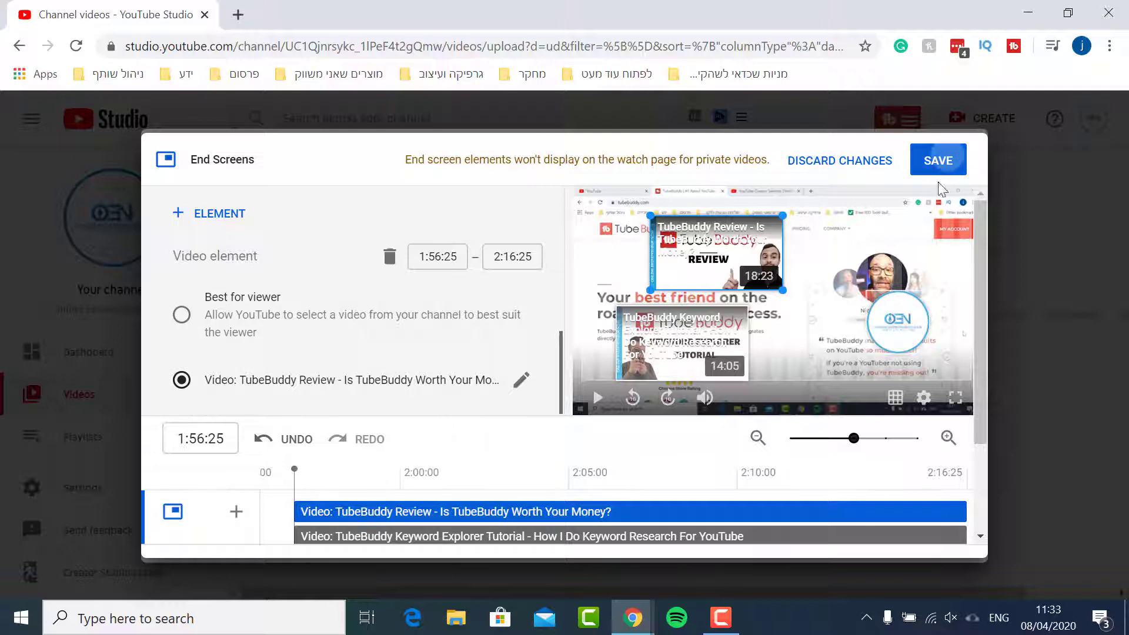
click(941, 161)
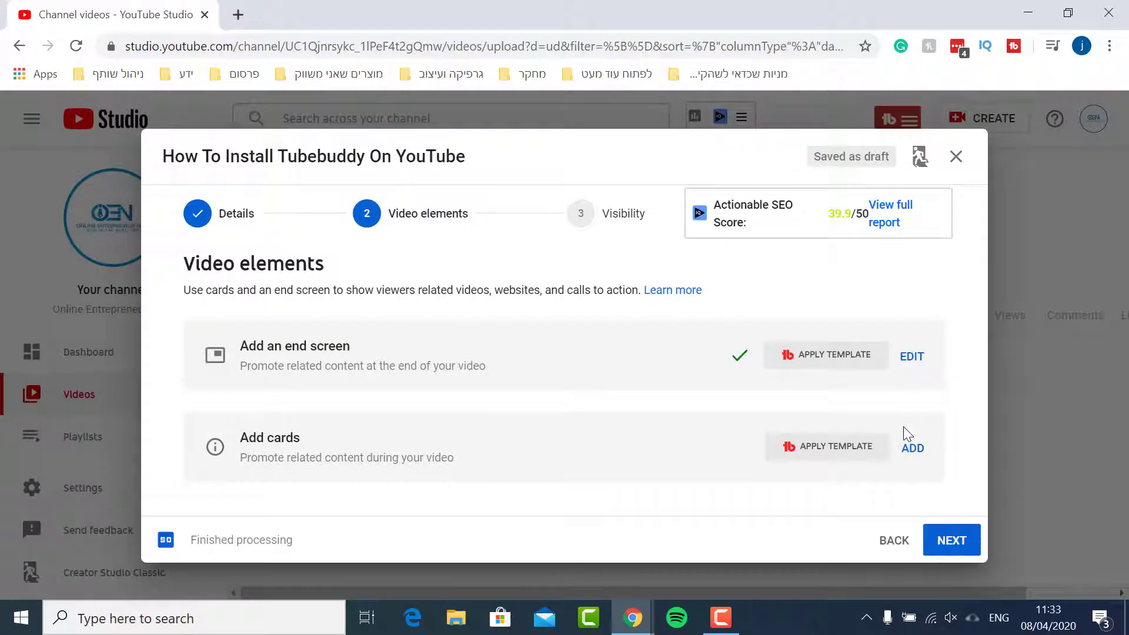
Open the cards editor and add a video card at 1:54 linking to the TubeBuddy Review video
click(910, 453)
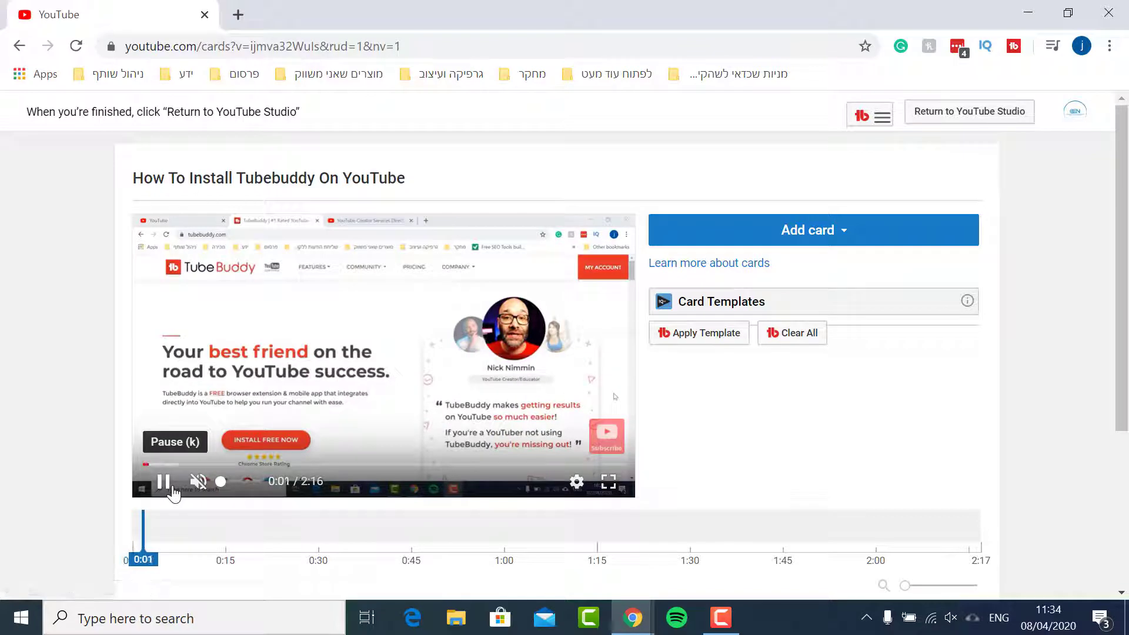
click(167, 483)
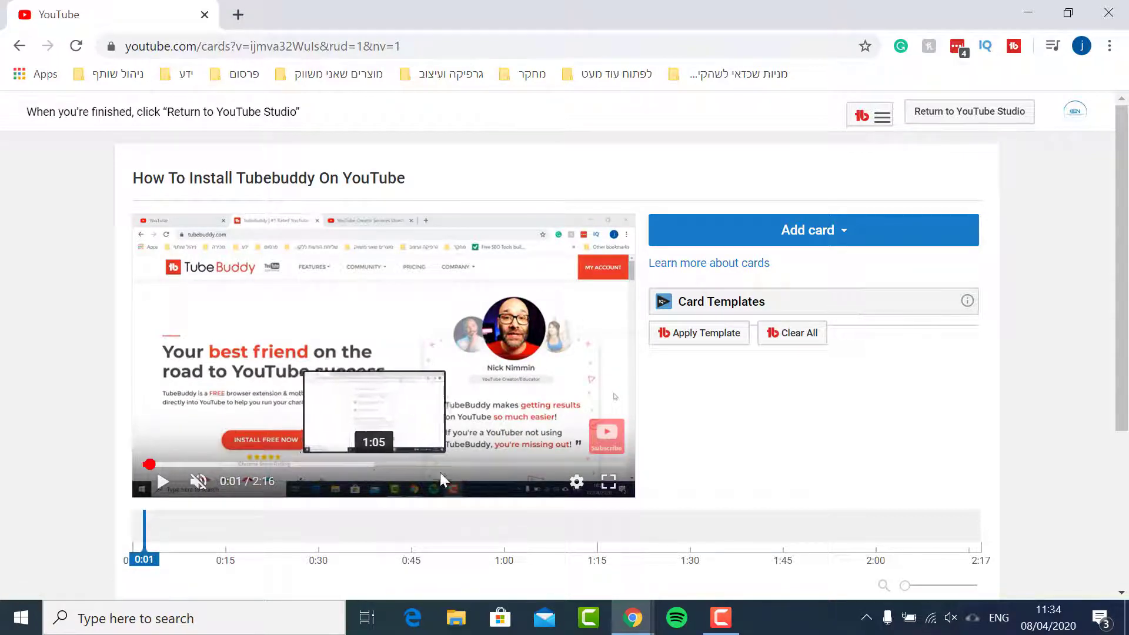
click(546, 466)
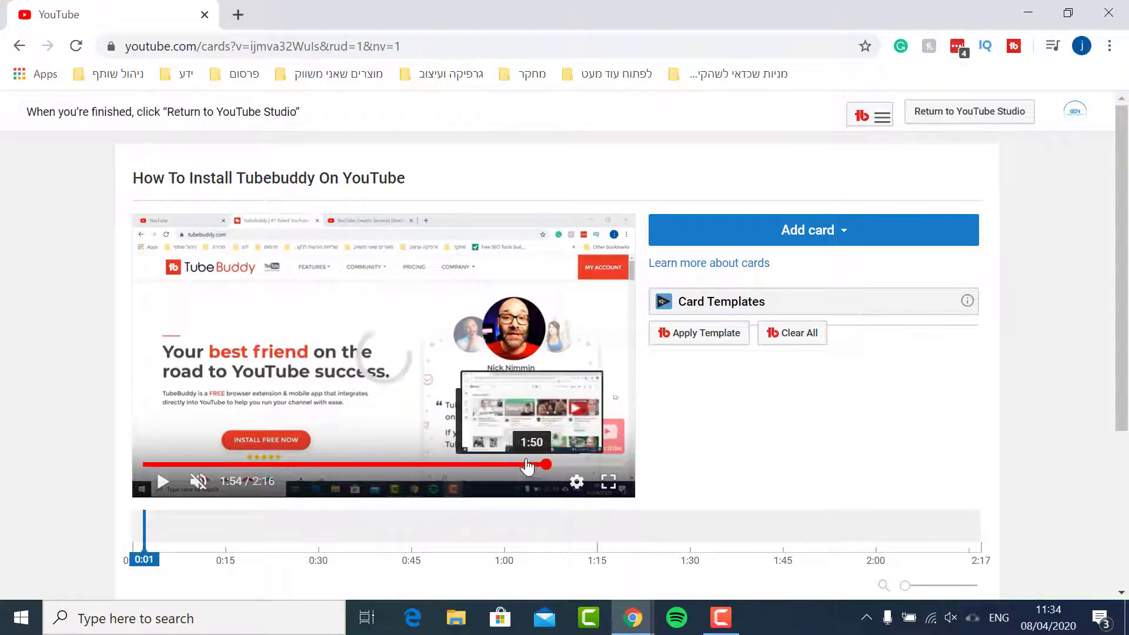
click(776, 237)
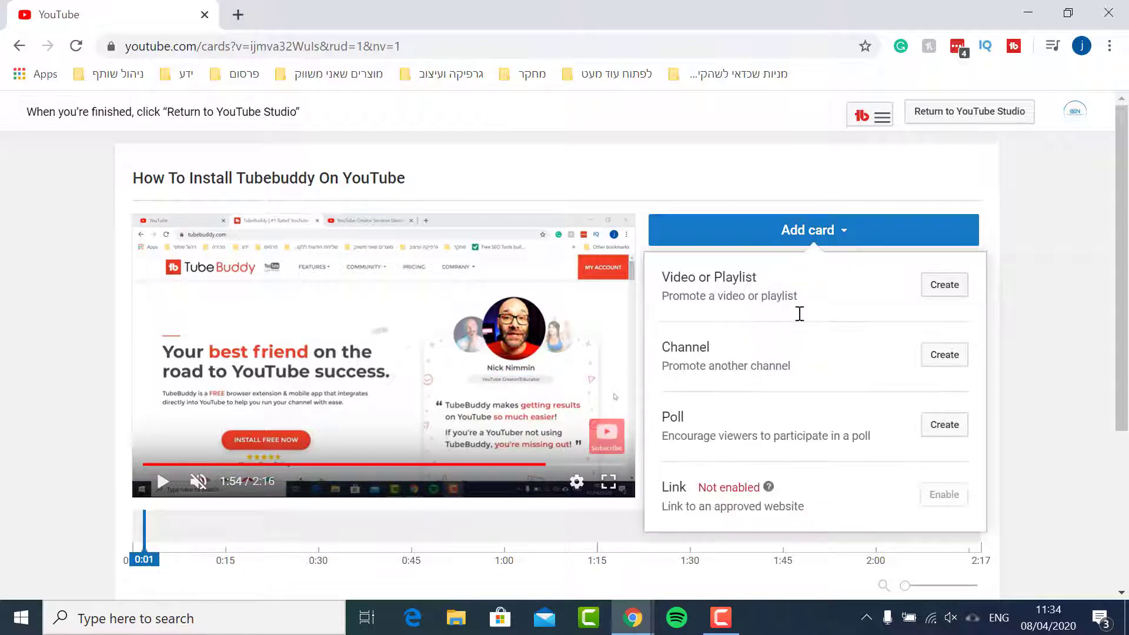
click(948, 287)
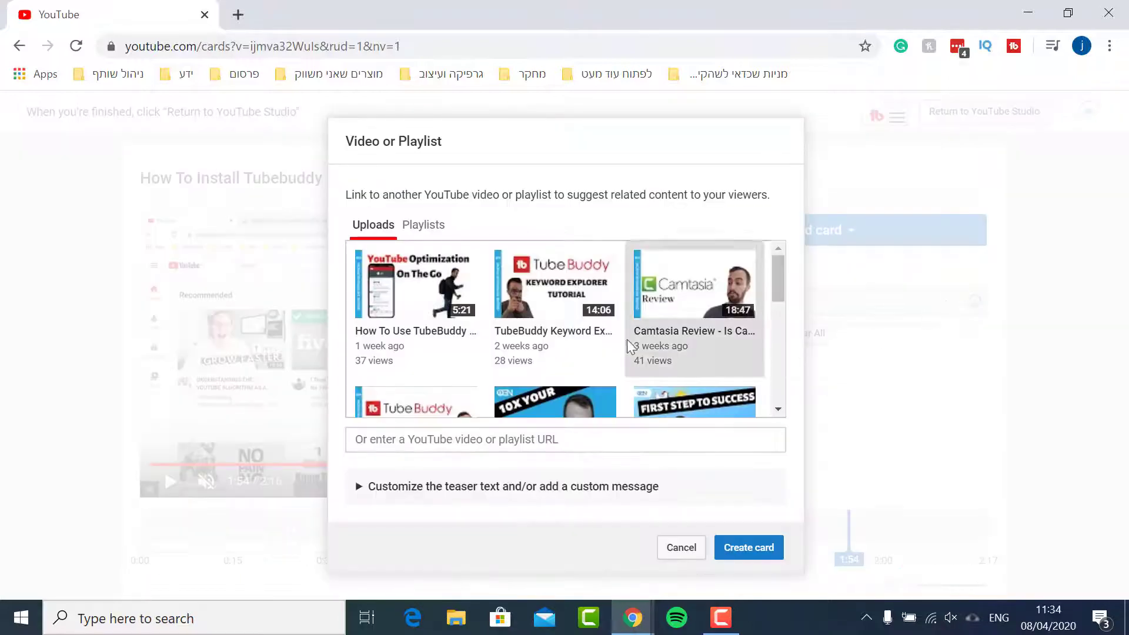
scroll(491, 329, down, 1)
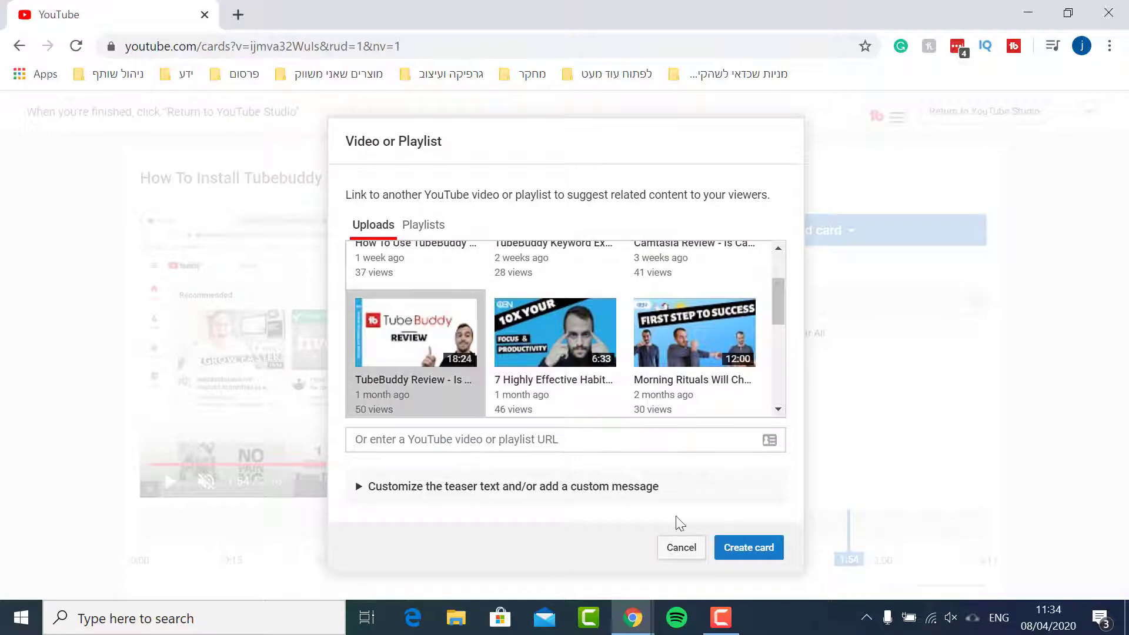
click(733, 551)
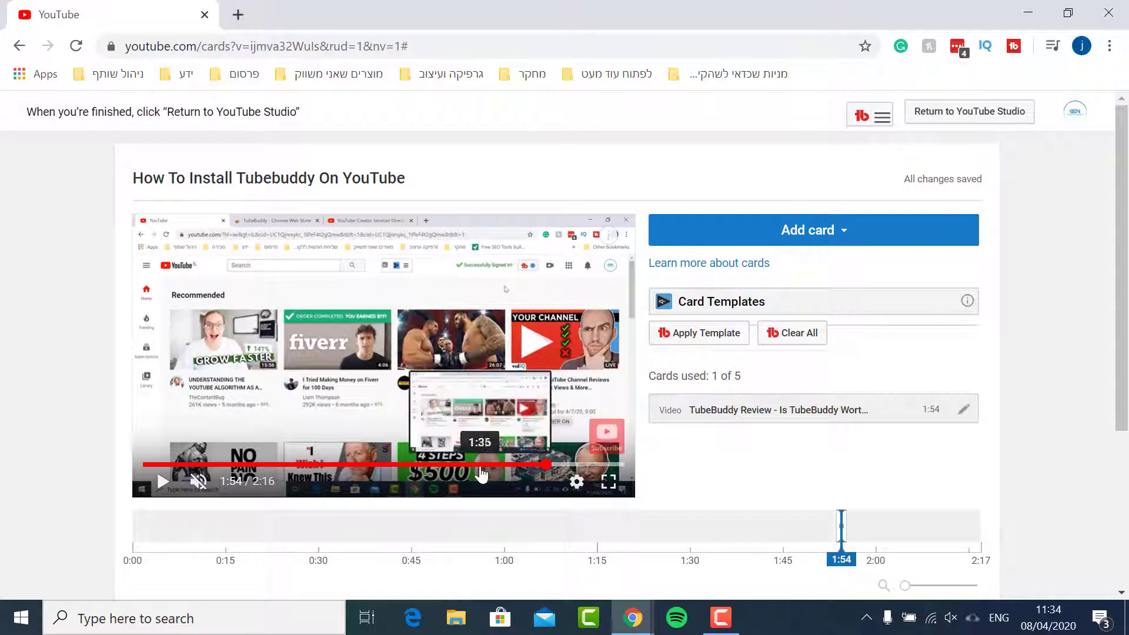
Add a second video card at 1:33 linking to the TubeBuddy Keyword Explorer Tutorial and return to the studio
click(546, 468)
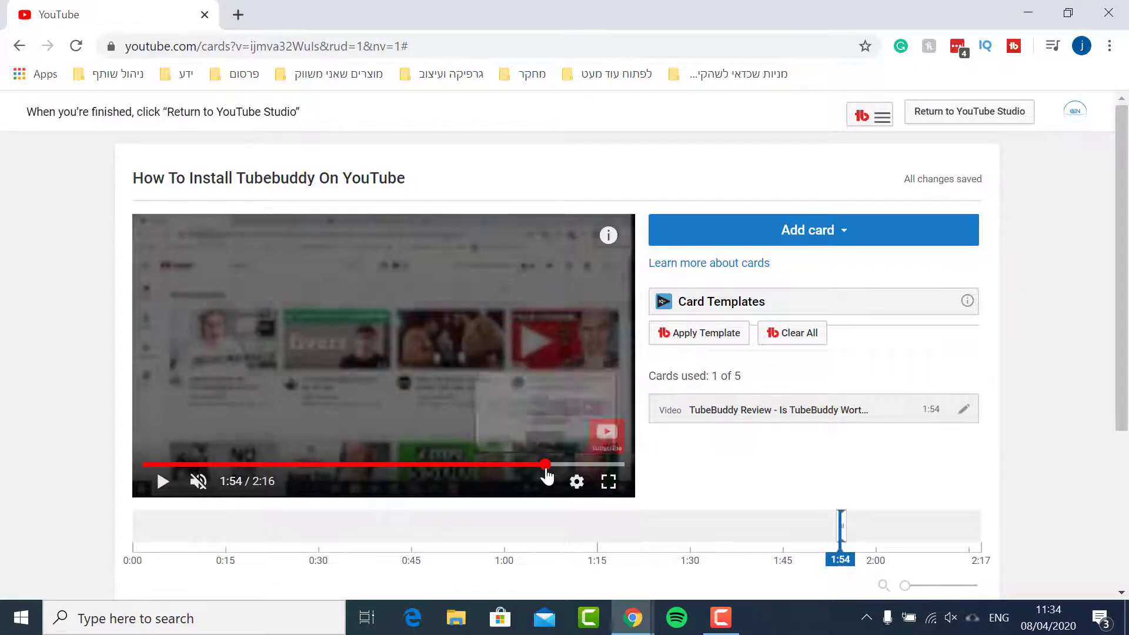
click(471, 464)
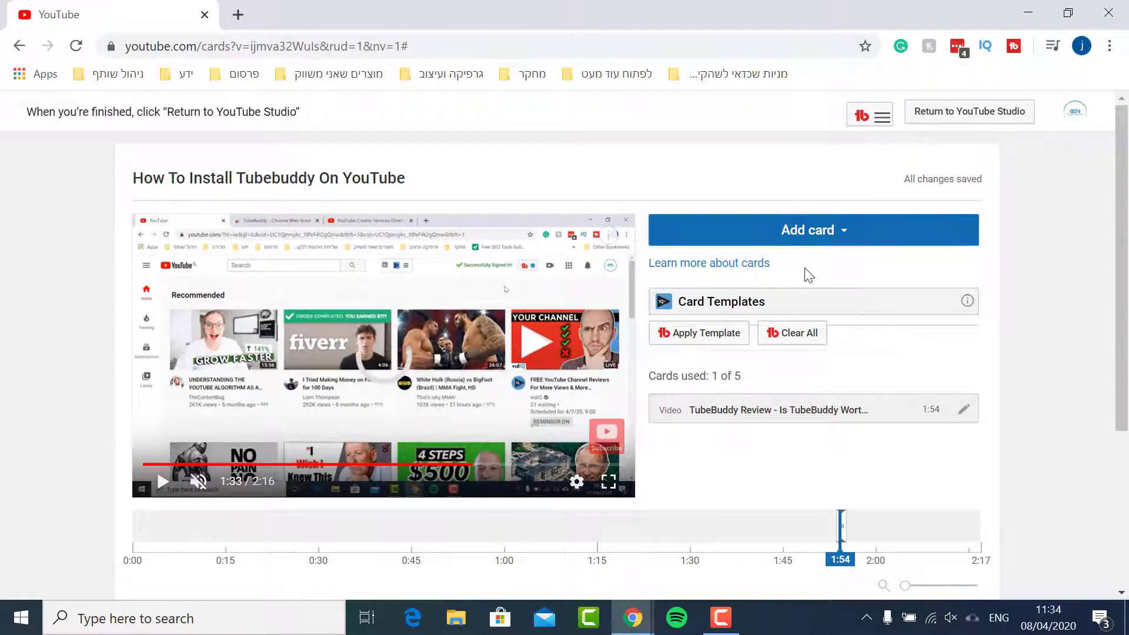
click(818, 232)
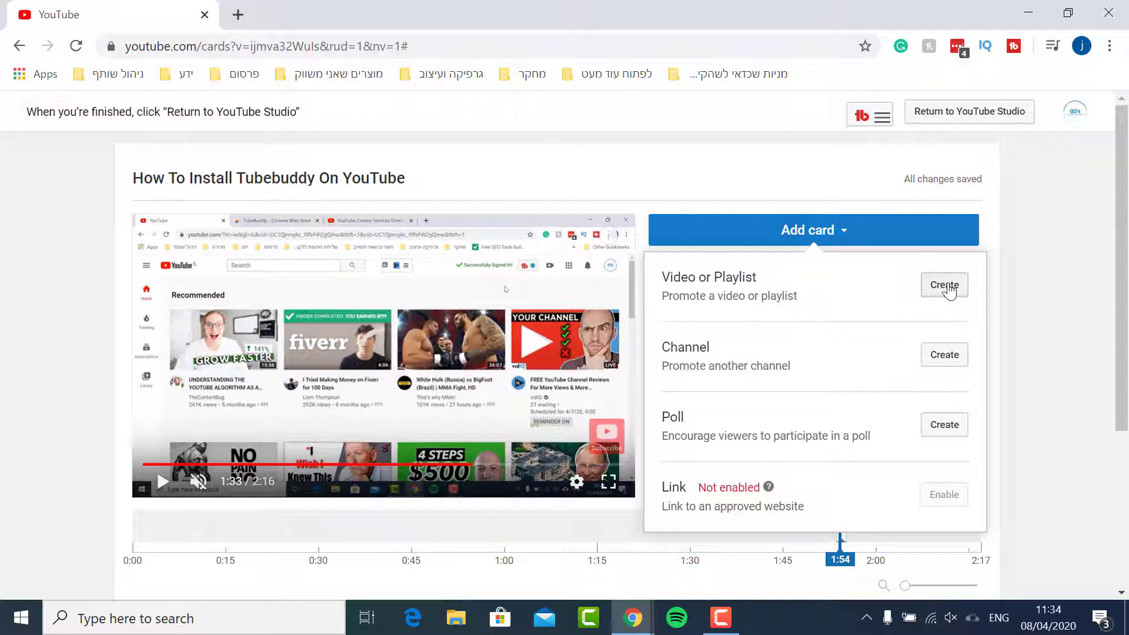
click(946, 286)
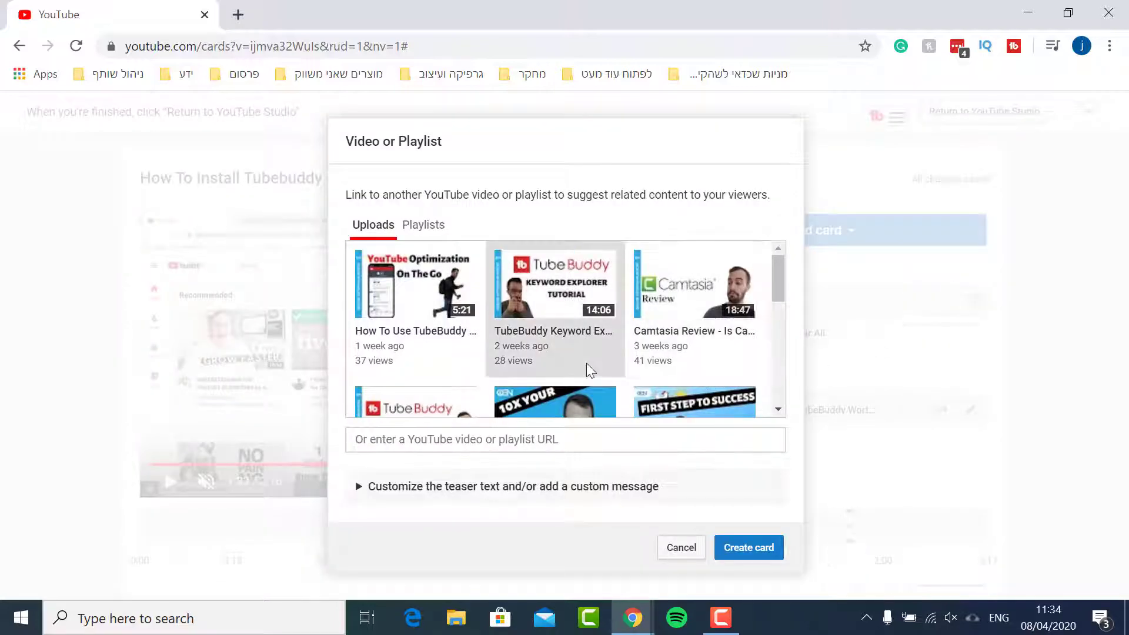
double_click(505, 327)
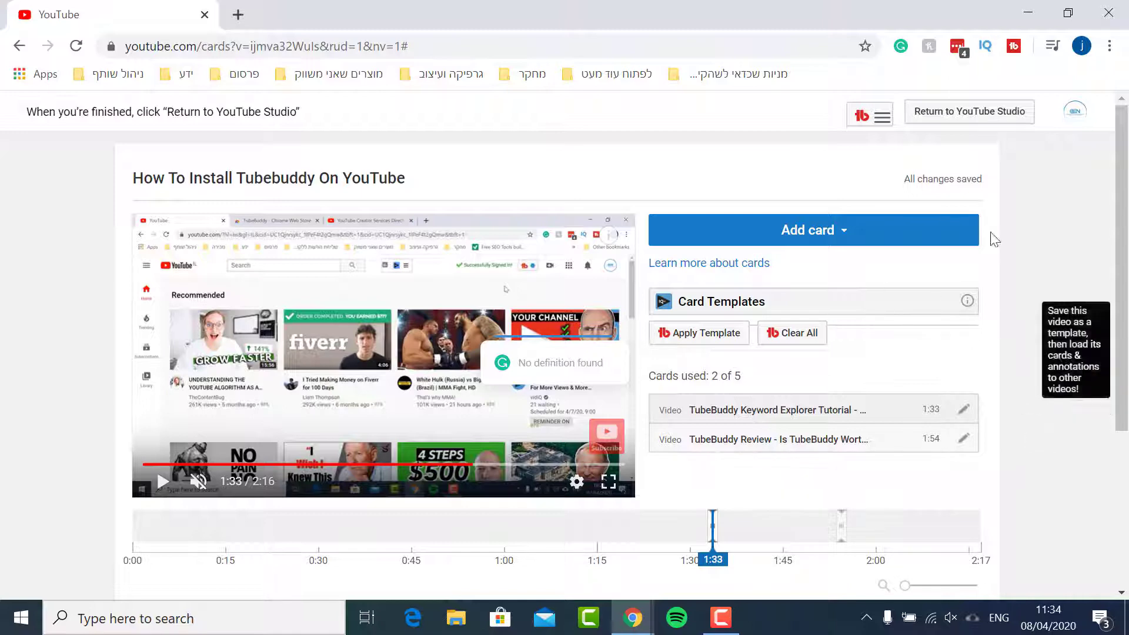
click(945, 116)
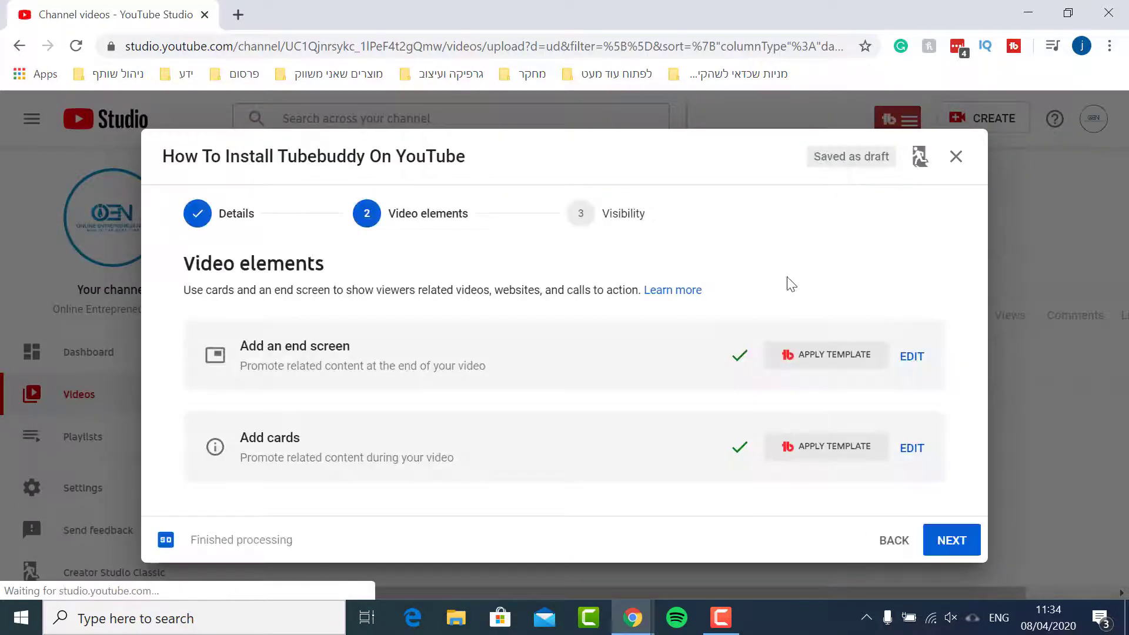
Advance to the visibility stage and choose to schedule the video
click(633, 235)
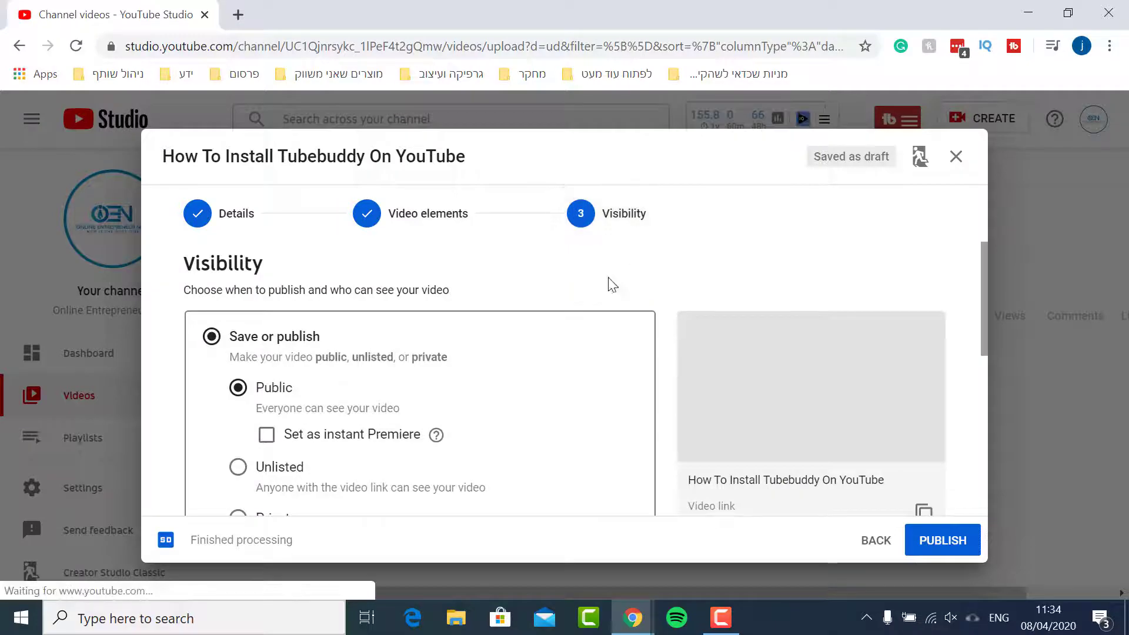
scroll(671, 408, down, 1)
scroll(670, 409, down, 1)
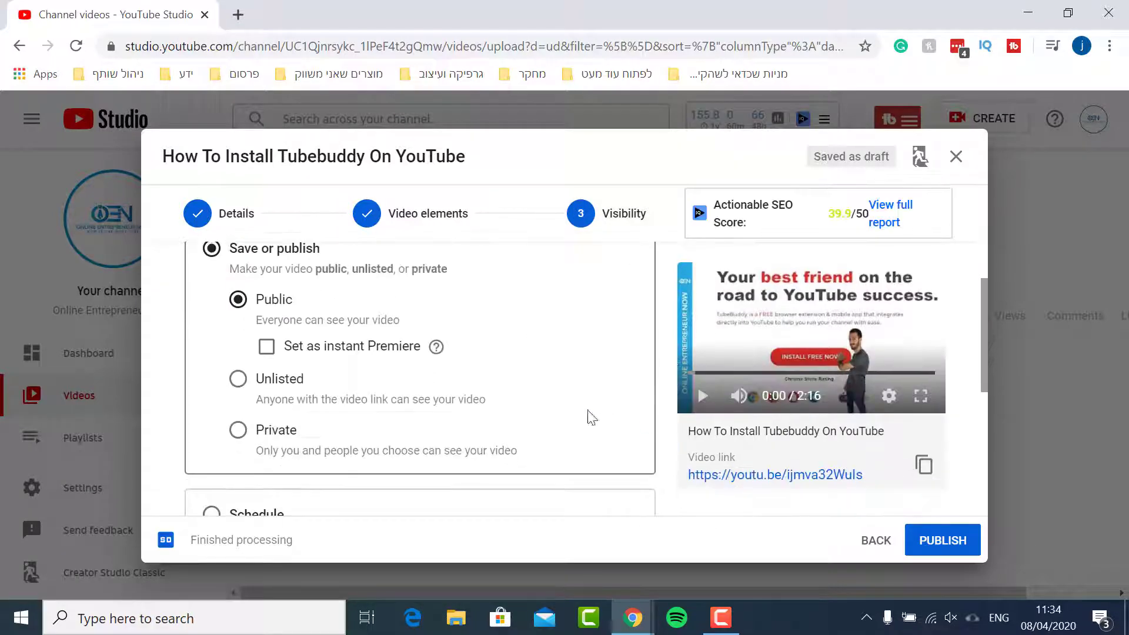
scroll(299, 392, up, 2)
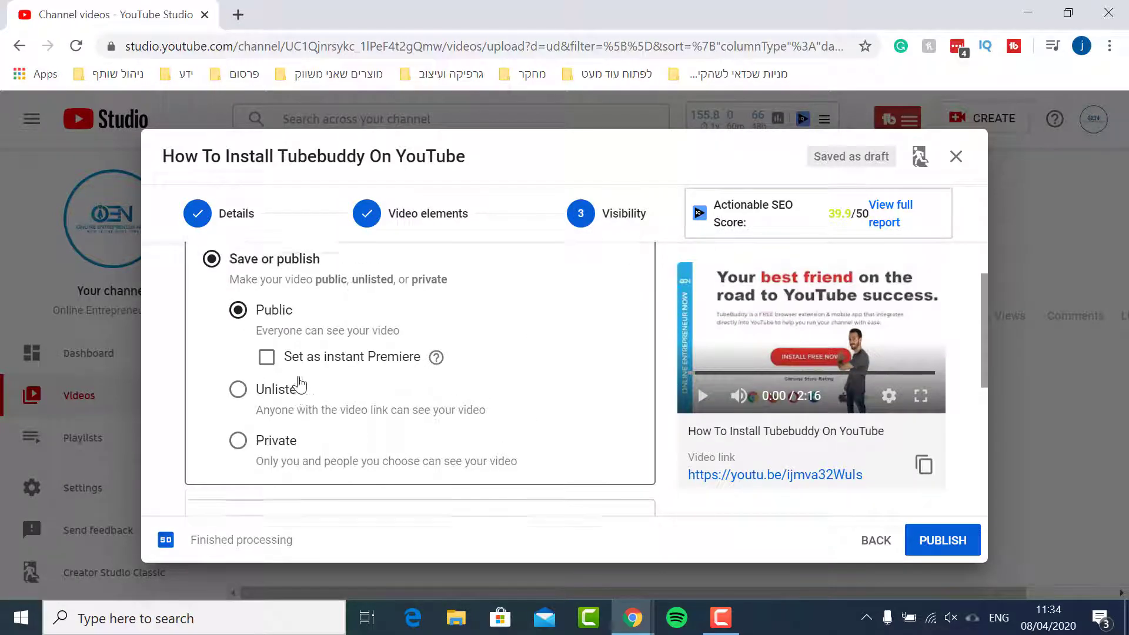
scroll(290, 393, down, 5)
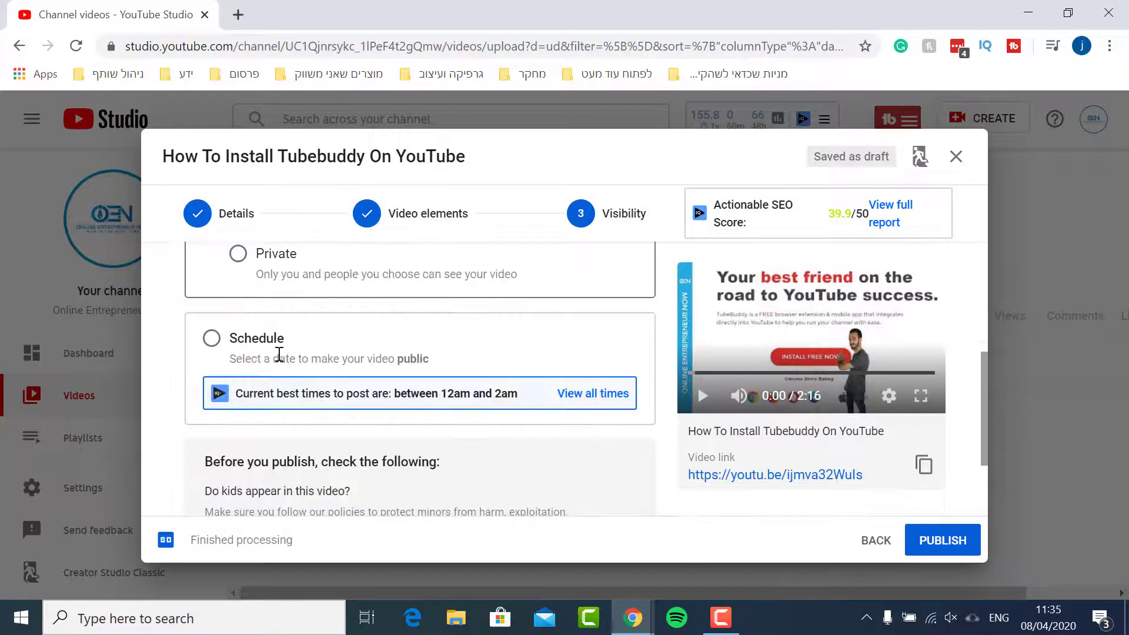
click(212, 339)
scroll(353, 376, down, 3)
scroll(365, 382, up, 3)
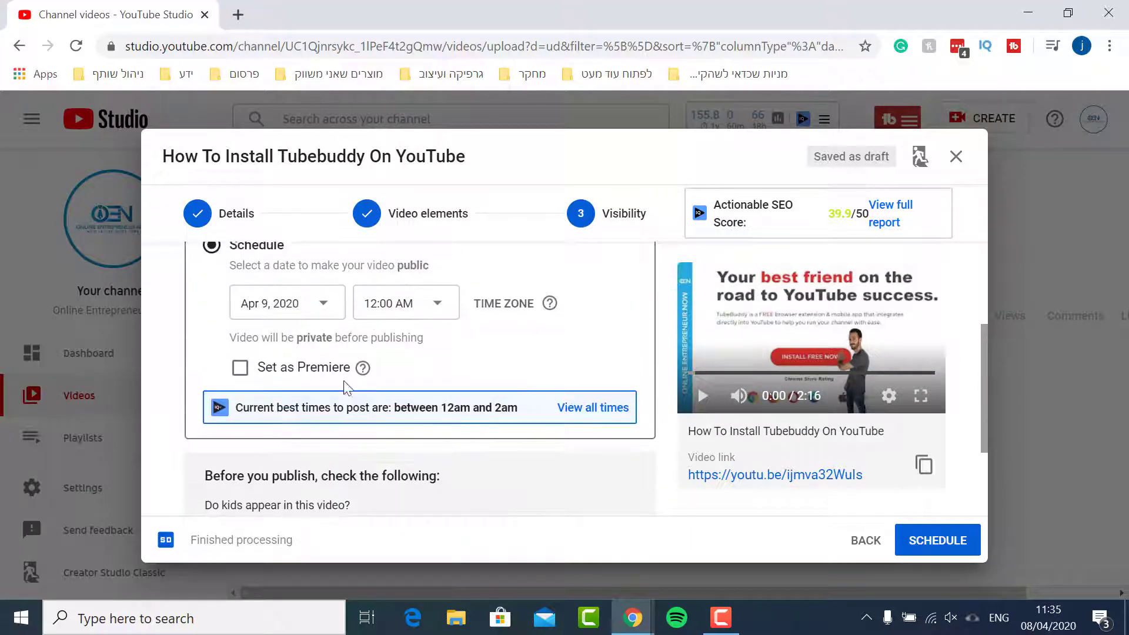
Set the scheduled publication date to Apr 8, 2020 and the time to 6:00 PM
click(320, 405)
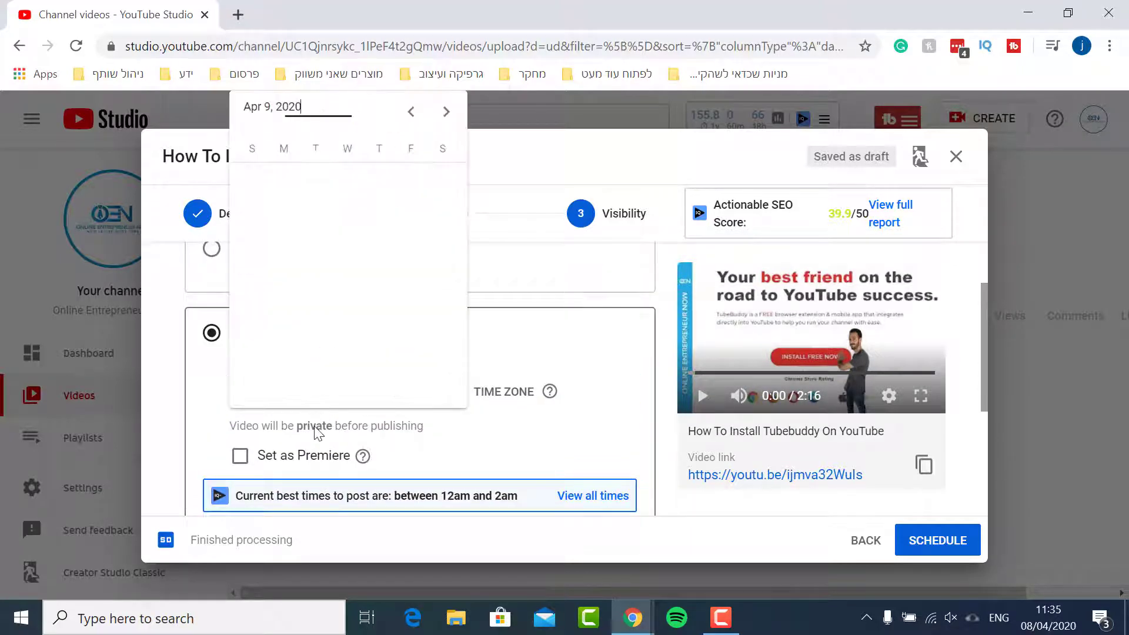
click(347, 212)
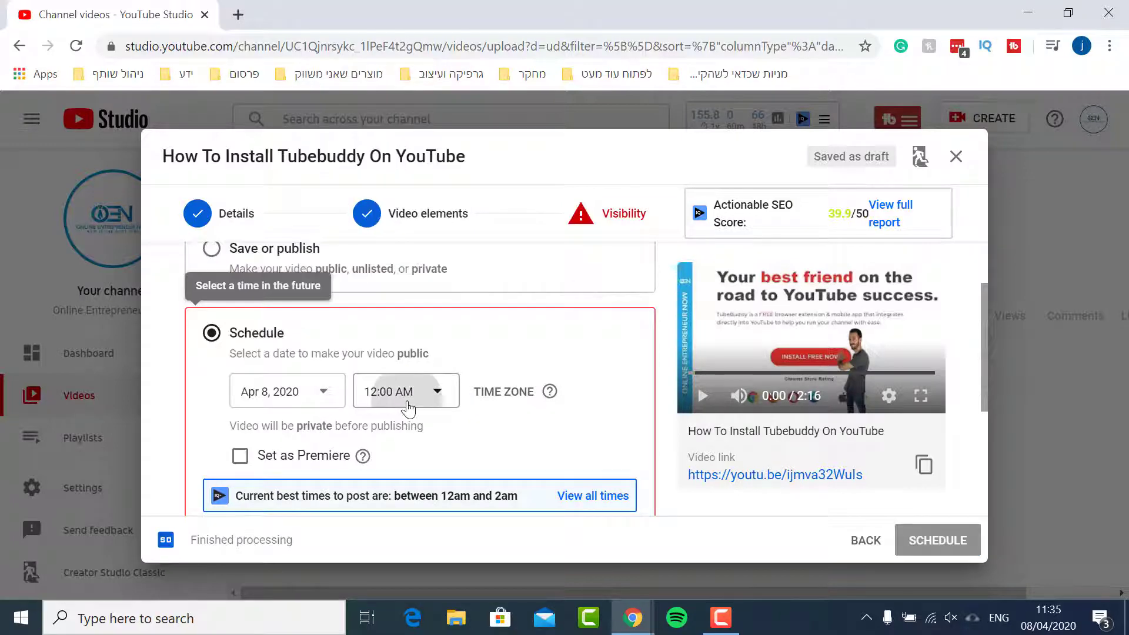
click(440, 400)
scroll(432, 271, down, 20)
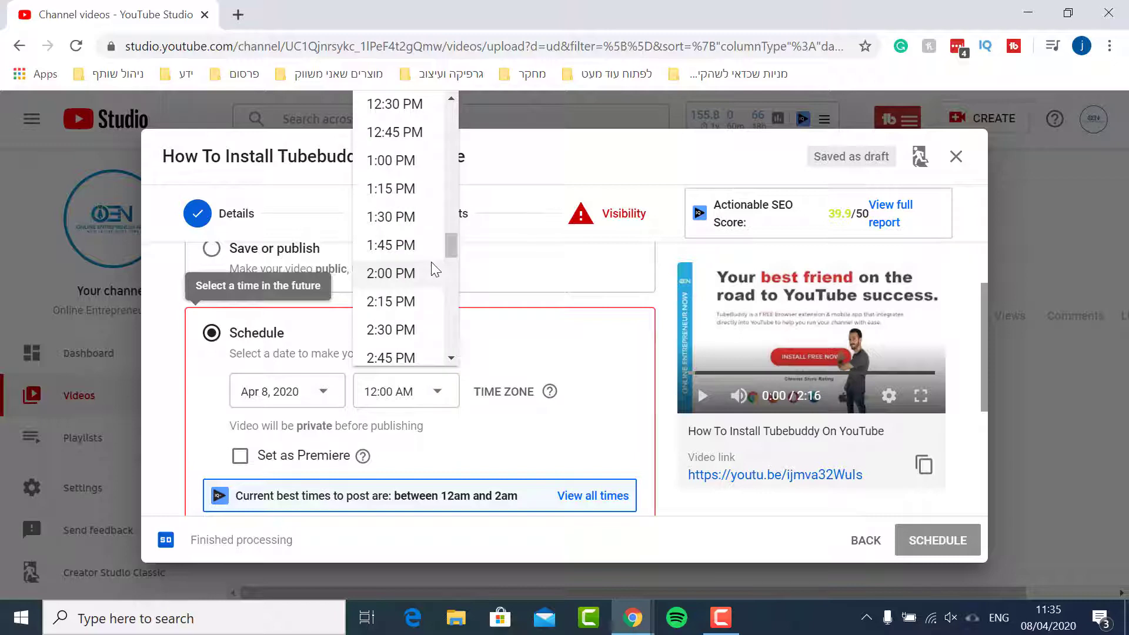
scroll(434, 270, down, 7)
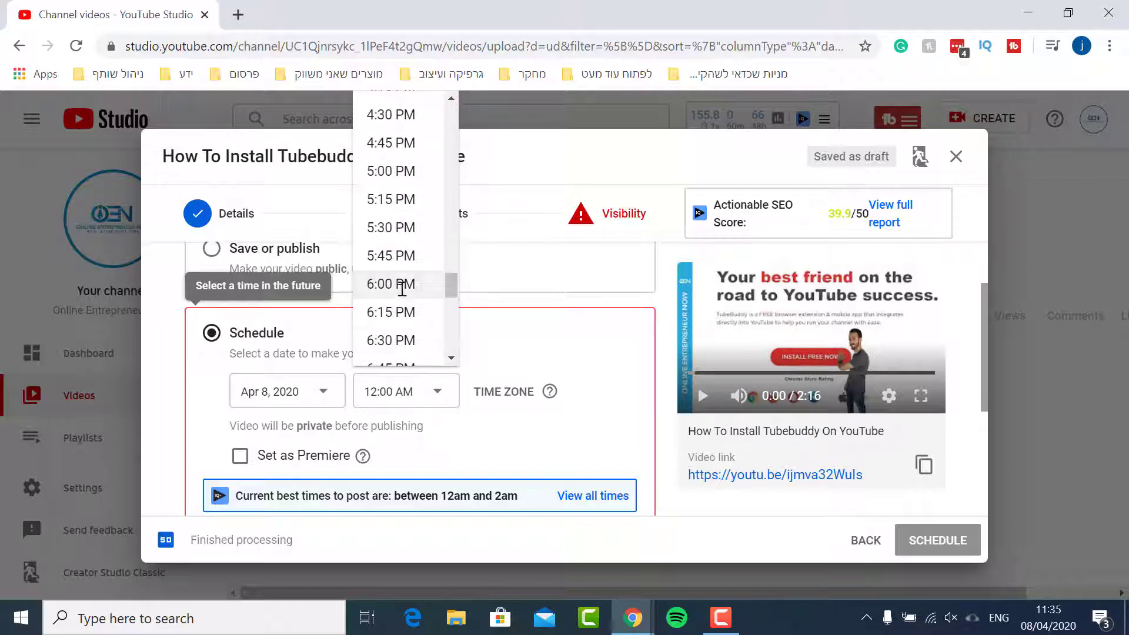
click(400, 285)
Schedule the video and close the confirmation dialog
scroll(662, 441, down, 4)
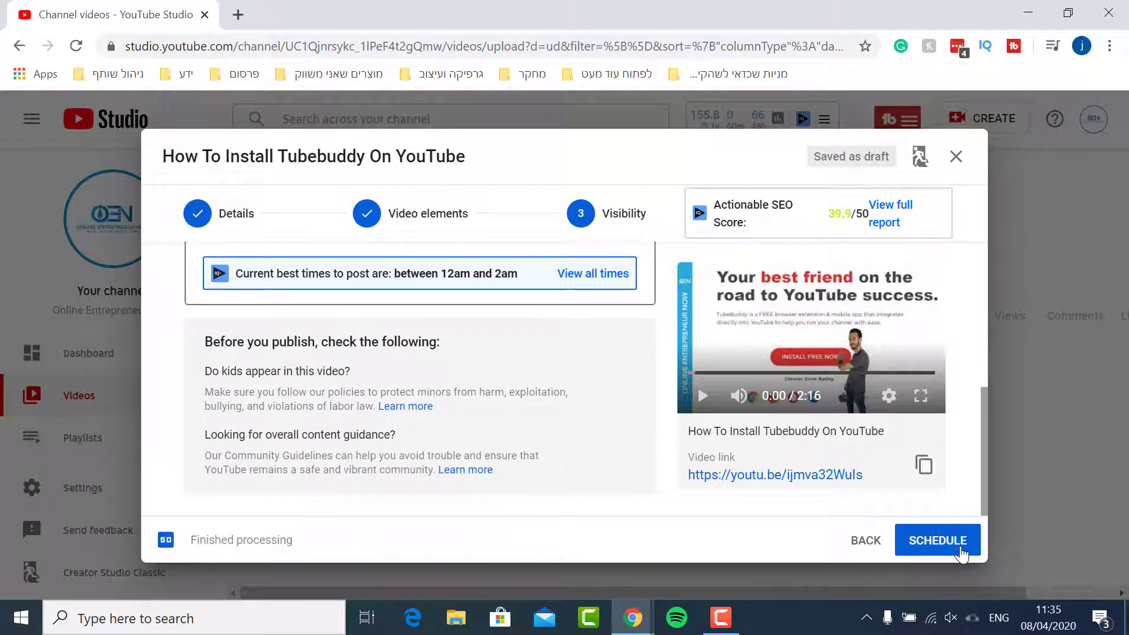
click(963, 553)
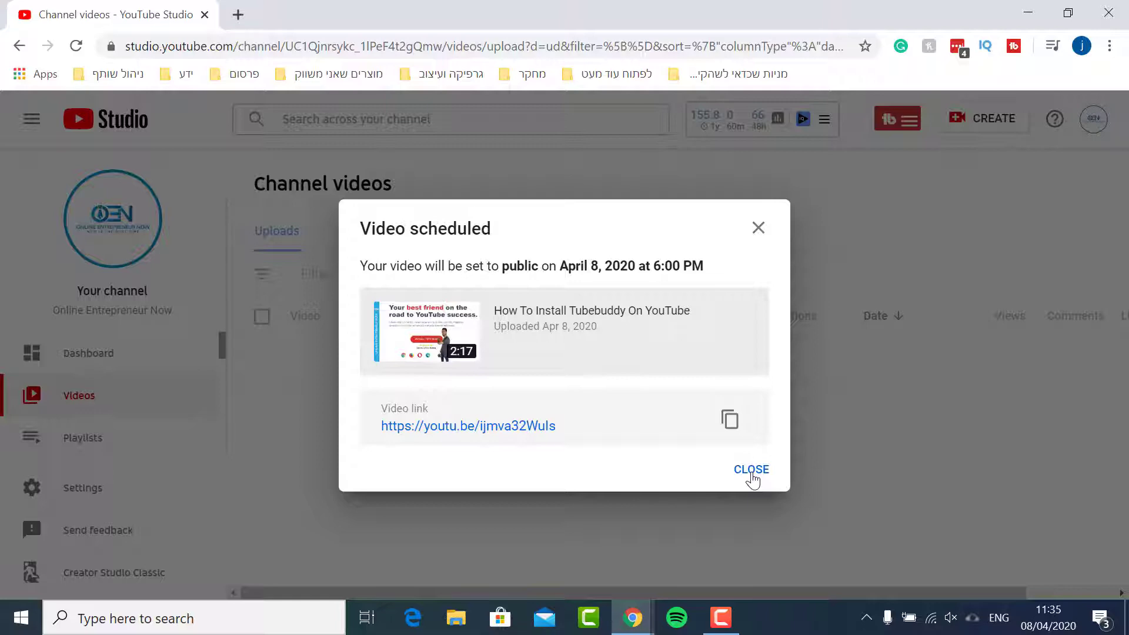
click(752, 470)
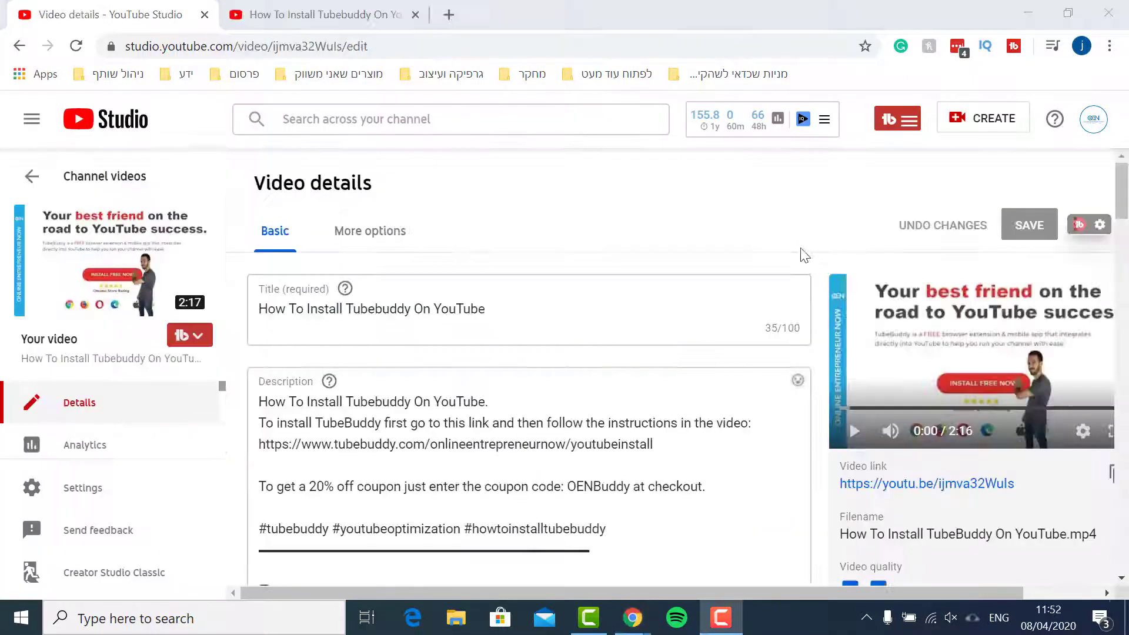
Scroll through the video details page to review the tags and the TubeBuddy best practices checklist
scroll(818, 273, down, 10)
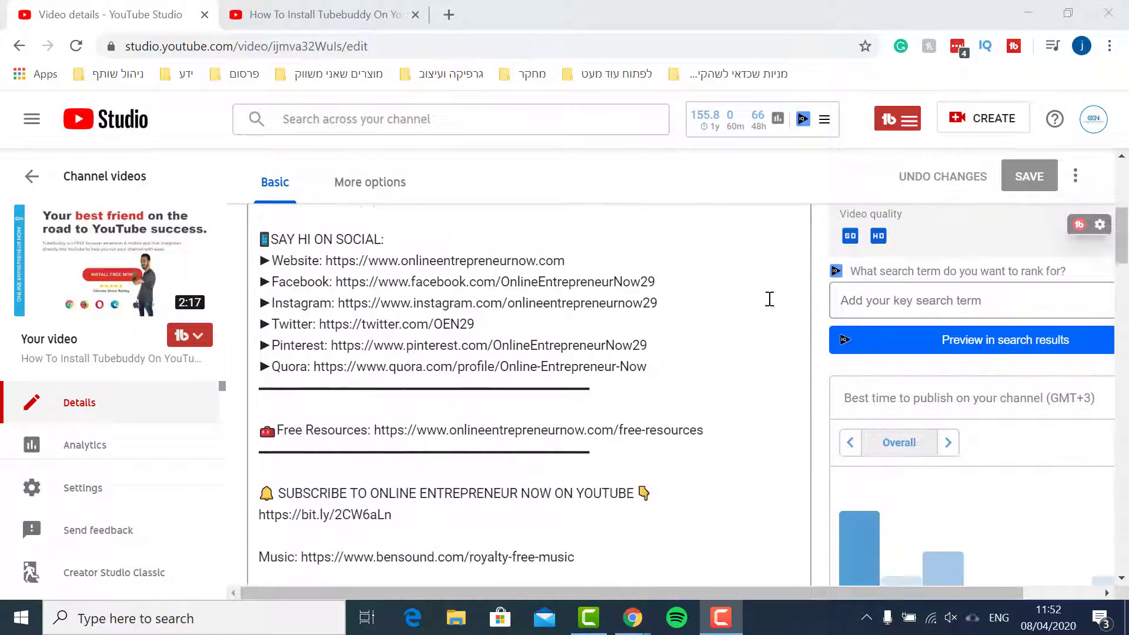
scroll(760, 454, down, 12)
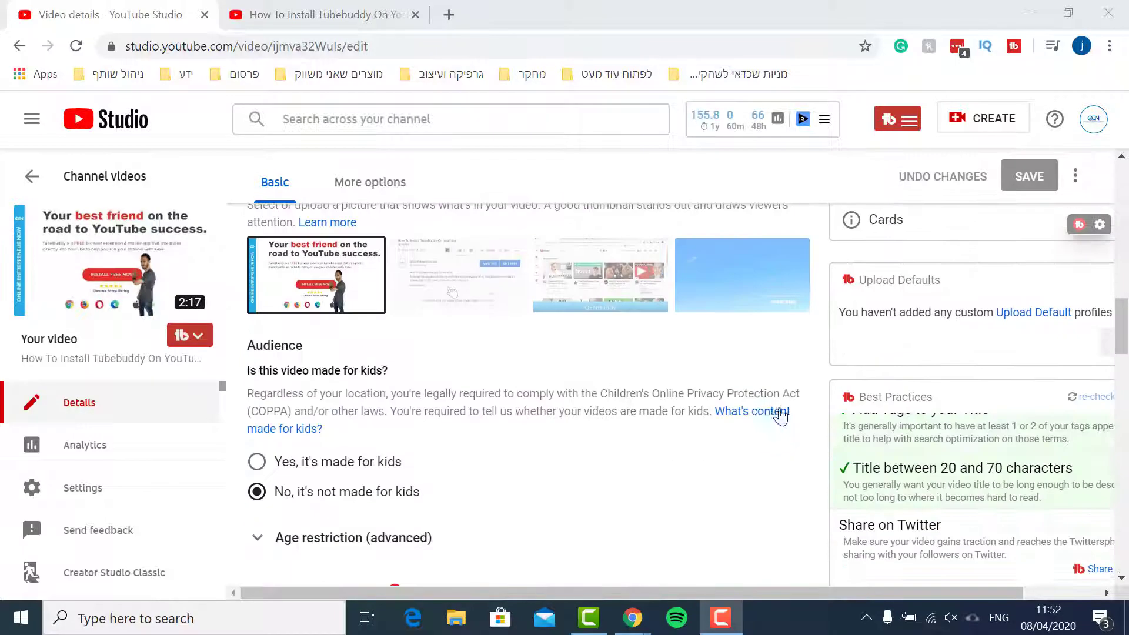
scroll(679, 407, down, 3)
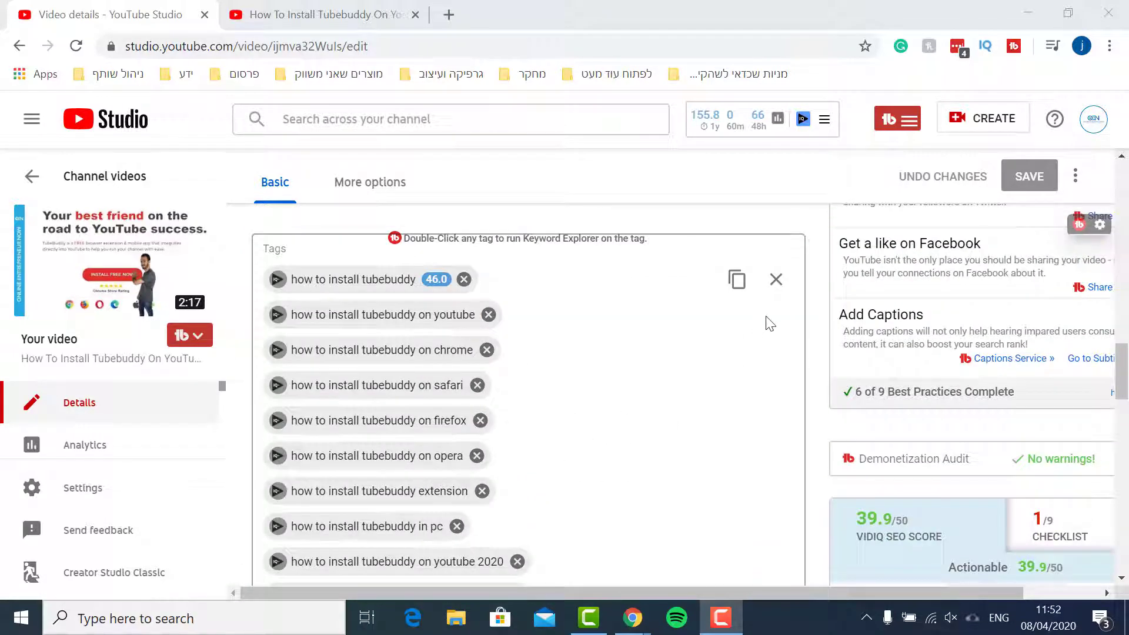
scroll(814, 386, up, 1)
scroll(813, 385, up, 2)
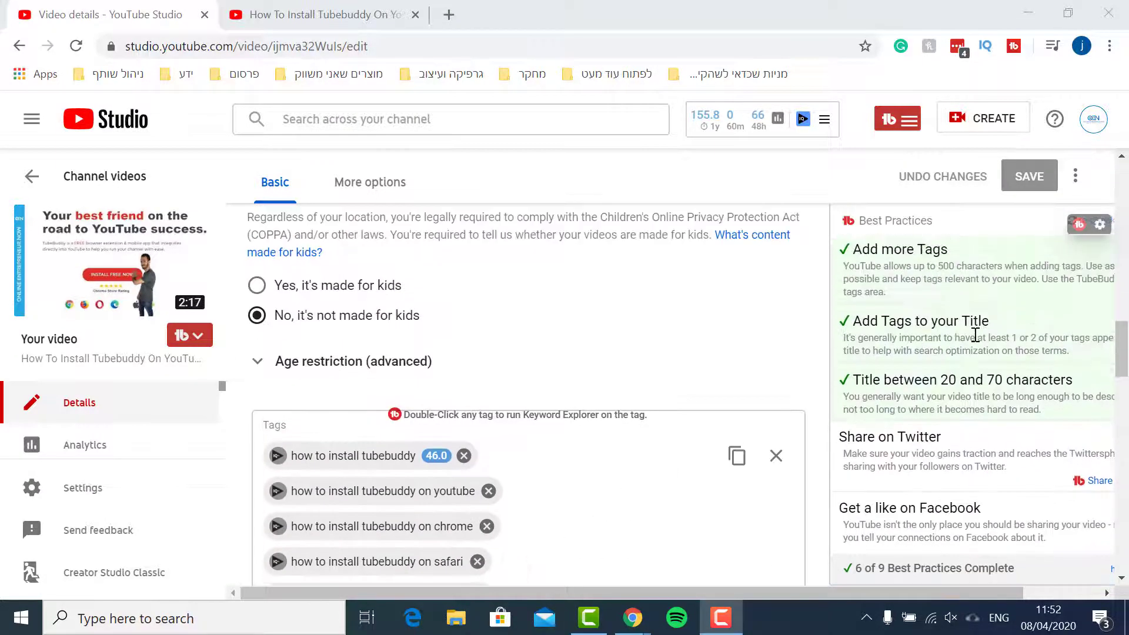
scroll(938, 361, up, 4)
scroll(734, 328, up, 1)
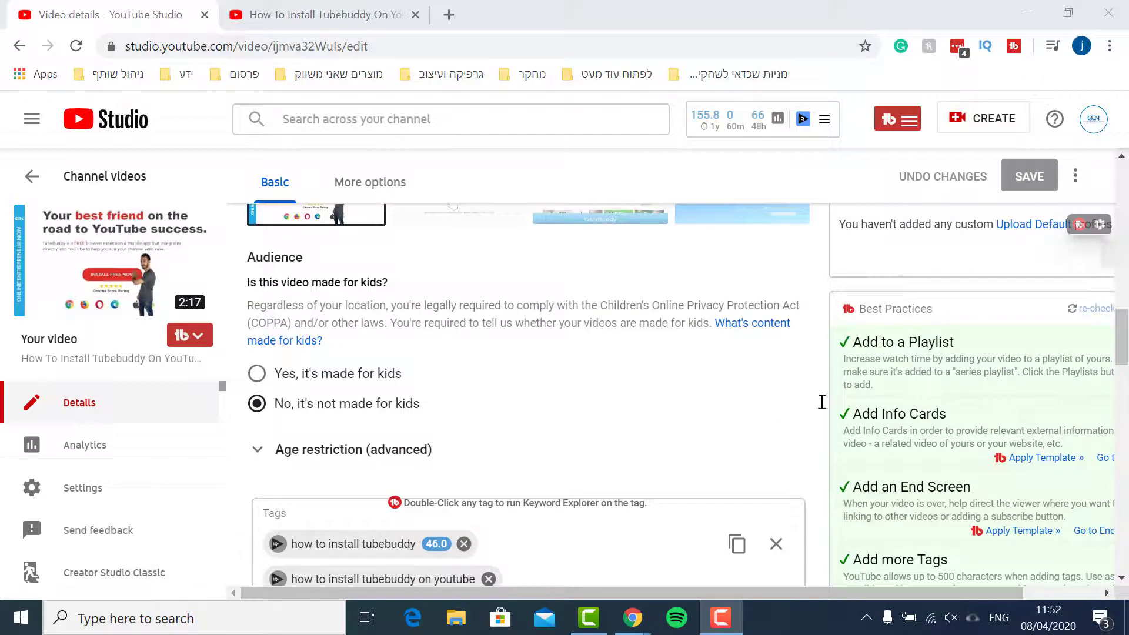
scroll(941, 450, down, 1)
scroll(1005, 462, down, 4)
scroll(765, 382, down, 4)
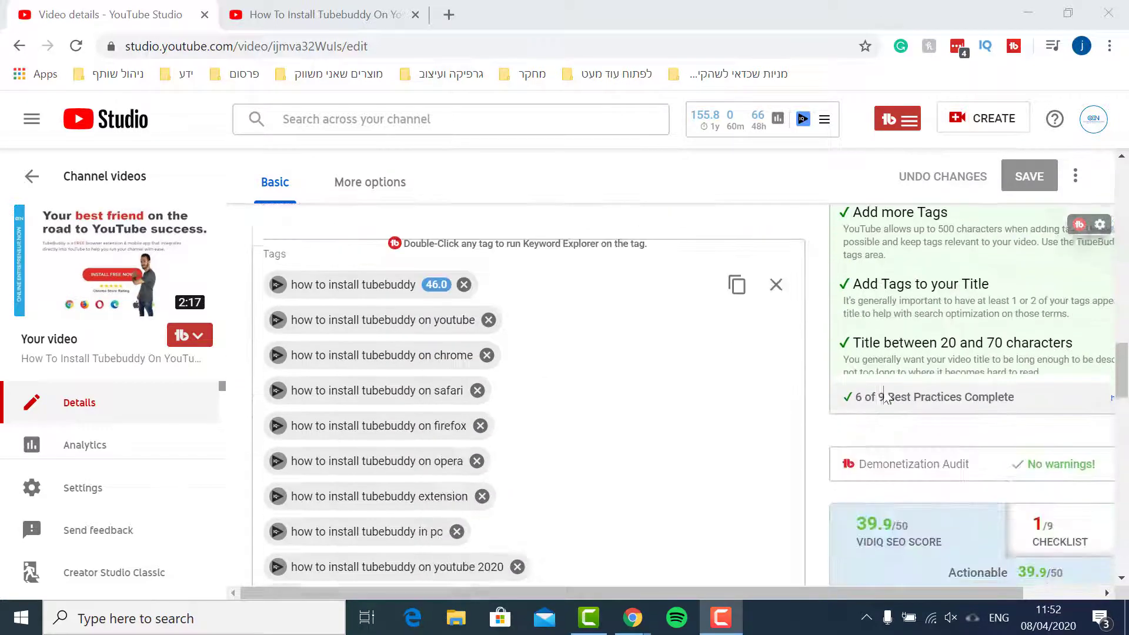
scroll(811, 397, up, 6)
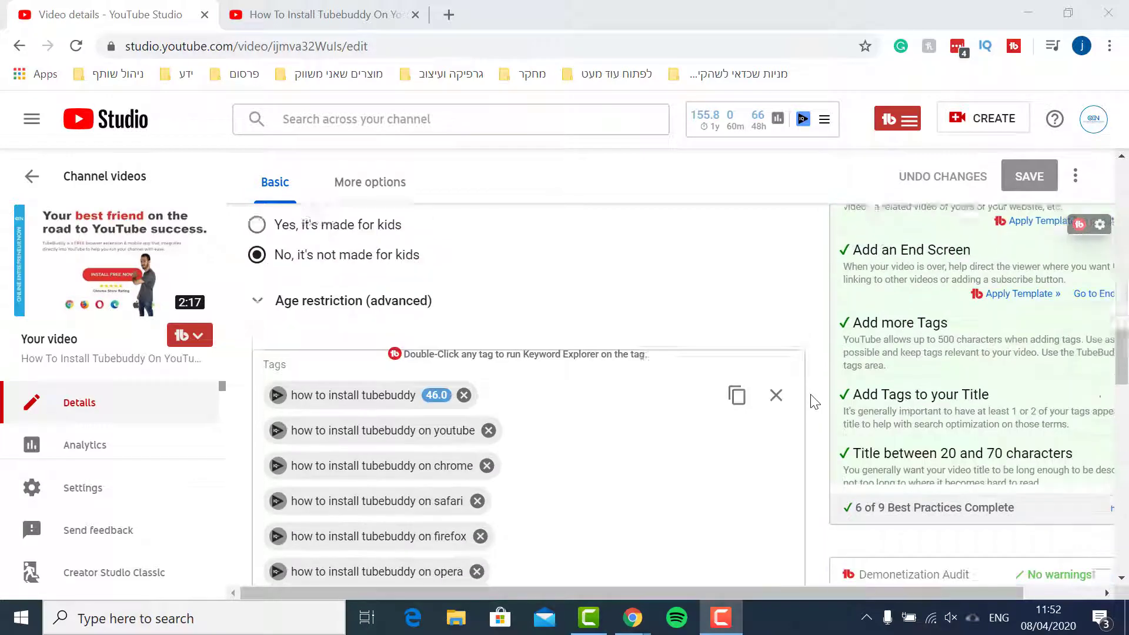